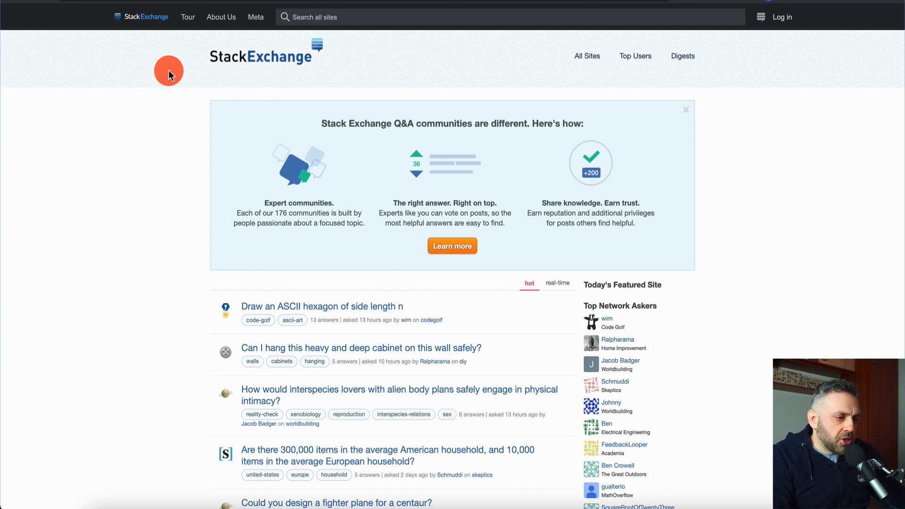
Look through the hot questions on the Stack Exchange home page, noting their topics, tags and source communities
{"action": "scroll", "coordinate": [161, 232], "scroll_direction": "down", "scroll_amount": 3}
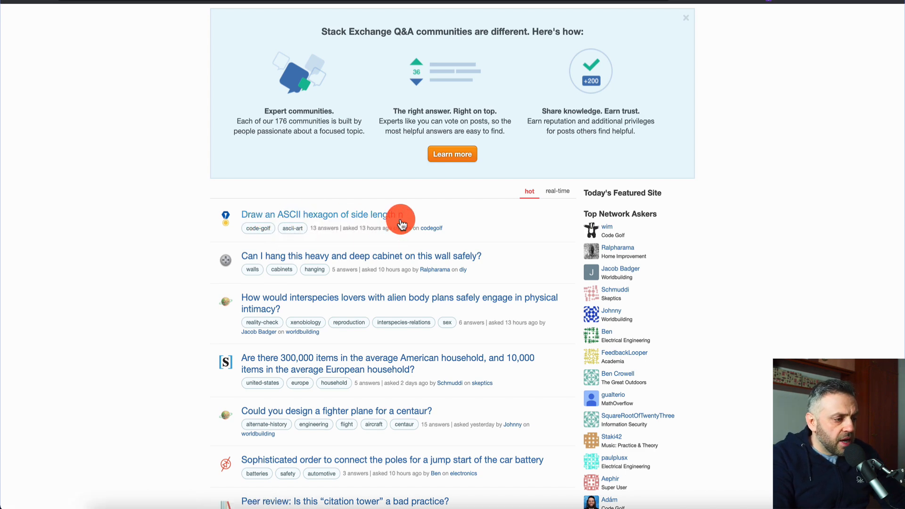
{"action": "scroll", "coordinate": [233, 318], "scroll_direction": "down", "scroll_amount": 4}
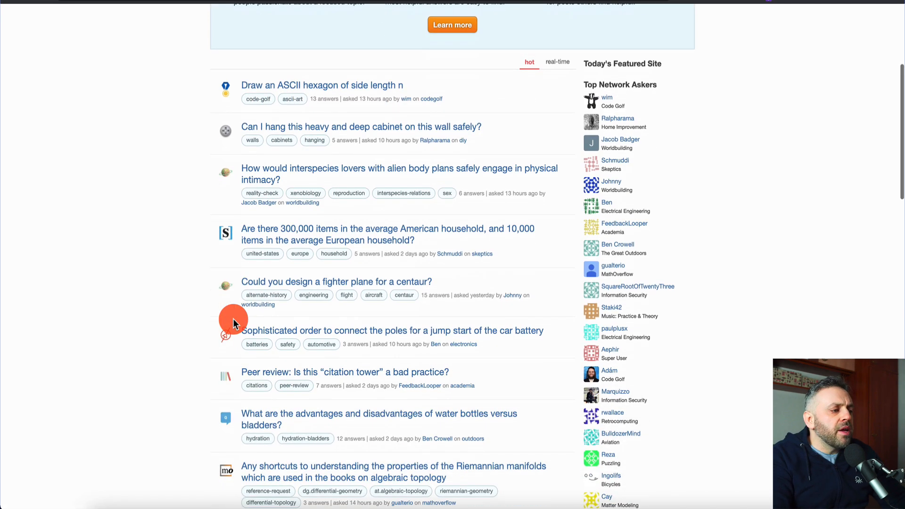
{"action": "scroll", "coordinate": [233, 318], "scroll_direction": "up", "scroll_amount": 2}
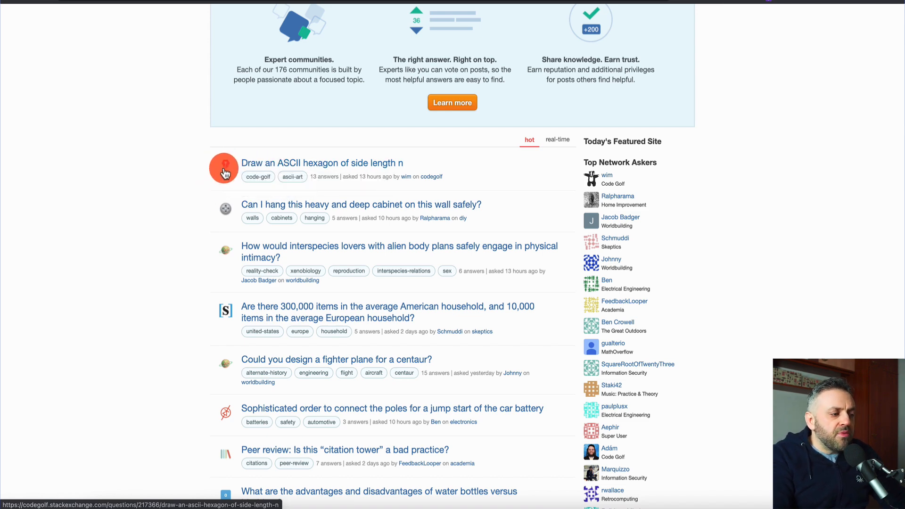
{"action": "scroll", "coordinate": [179, 227], "scroll_direction": "down", "scroll_amount": 3}
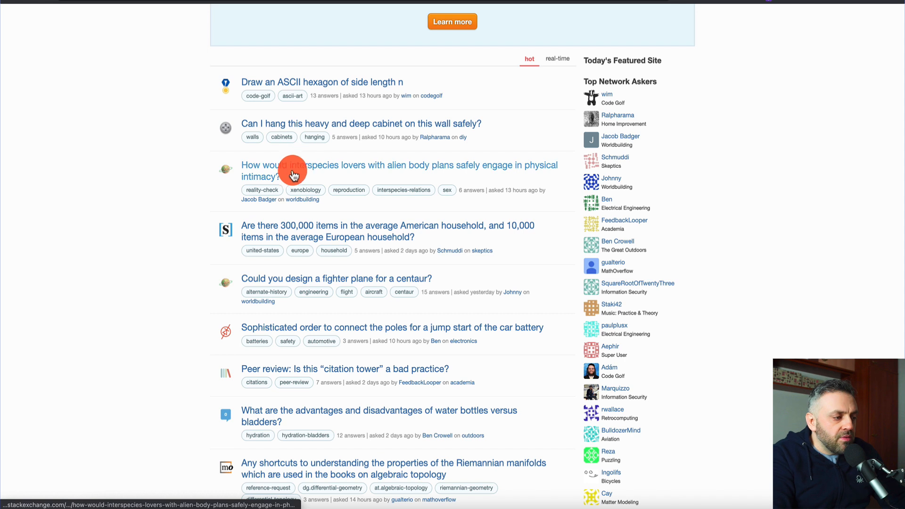
{"action": "left_click", "coordinate": [318, 236]}
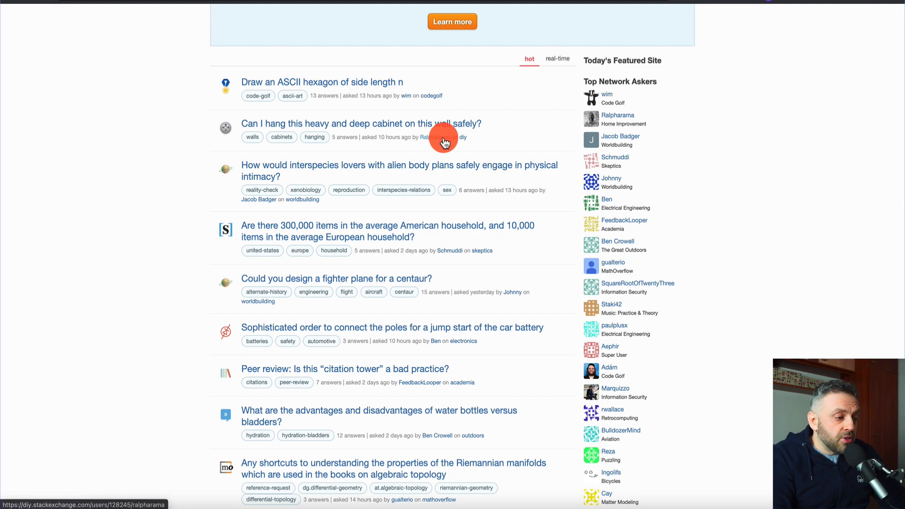
{"action": "scroll", "coordinate": [204, 335], "scroll_direction": "down", "scroll_amount": 2}
{"action": "scroll", "coordinate": [204, 335], "scroll_direction": "down", "scroll_amount": 5}
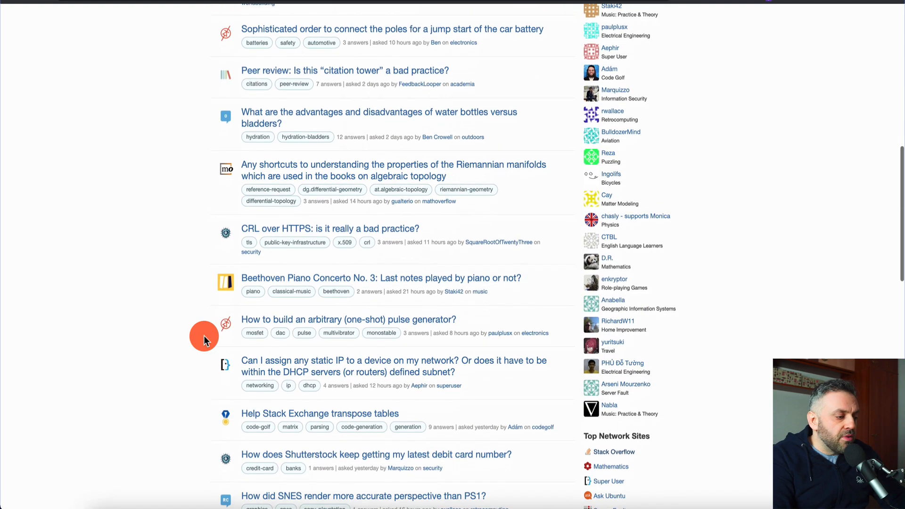
{"action": "scroll", "coordinate": [203, 336], "scroll_direction": "up", "scroll_amount": 10}
{"action": "scroll", "coordinate": [204, 336], "scroll_direction": "down", "scroll_amount": 1}
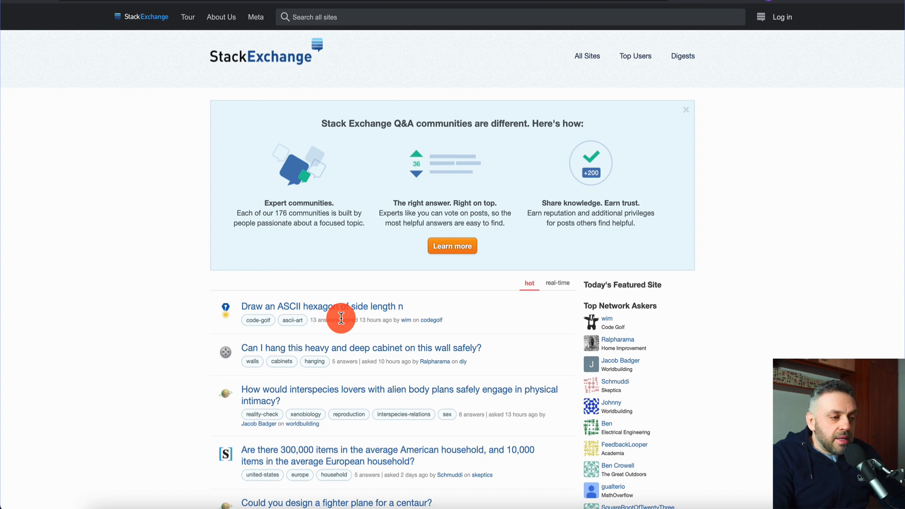
Open the directory of all Stack Exchange sites and look through the communities it offers
{"action": "left_click", "coordinate": [587, 57]}
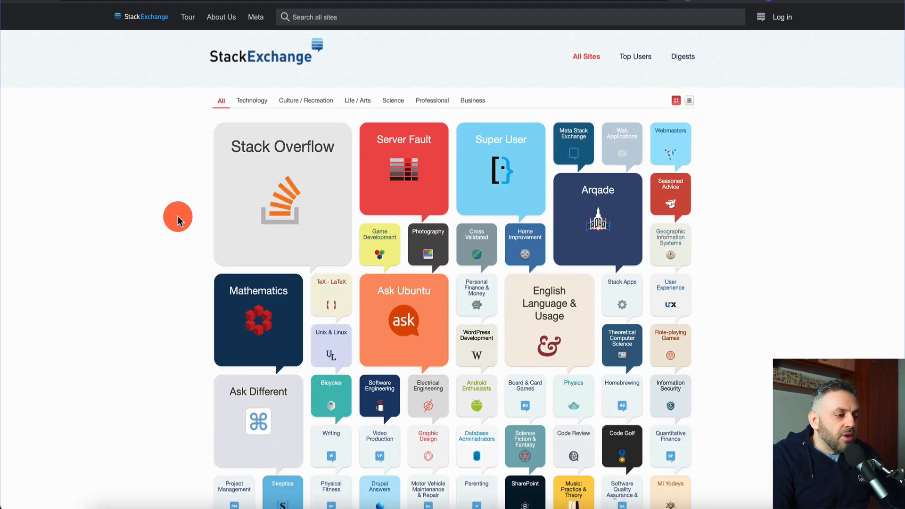
{"action": "scroll", "coordinate": [177, 216], "scroll_direction": "down", "scroll_amount": 2}
{"action": "scroll", "coordinate": [177, 216], "scroll_direction": "down", "scroll_amount": 10}
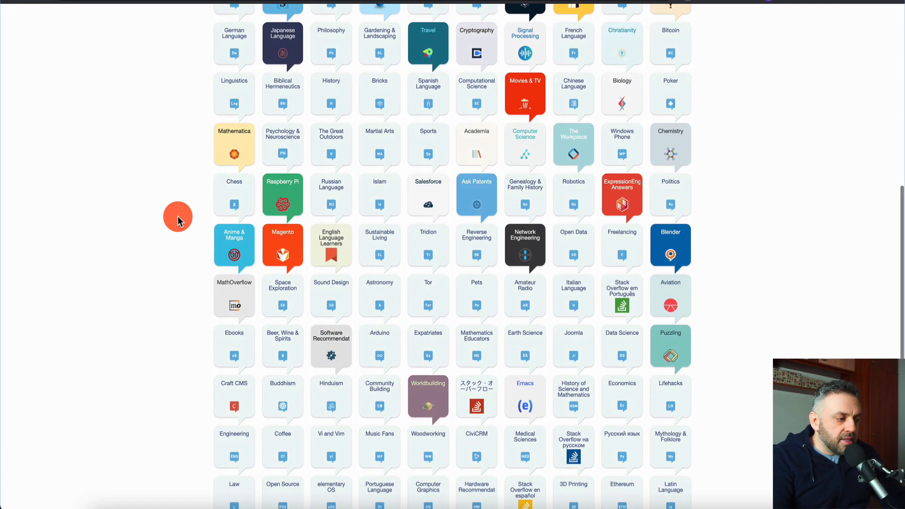
{"action": "scroll", "coordinate": [178, 216], "scroll_direction": "up", "scroll_amount": 10}
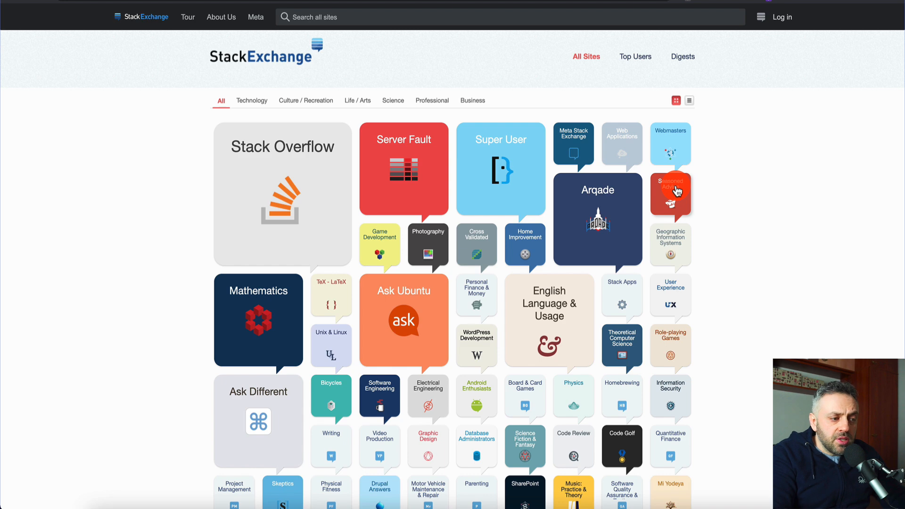
{"action": "scroll", "coordinate": [274, 309], "scroll_direction": "down", "scroll_amount": 3}
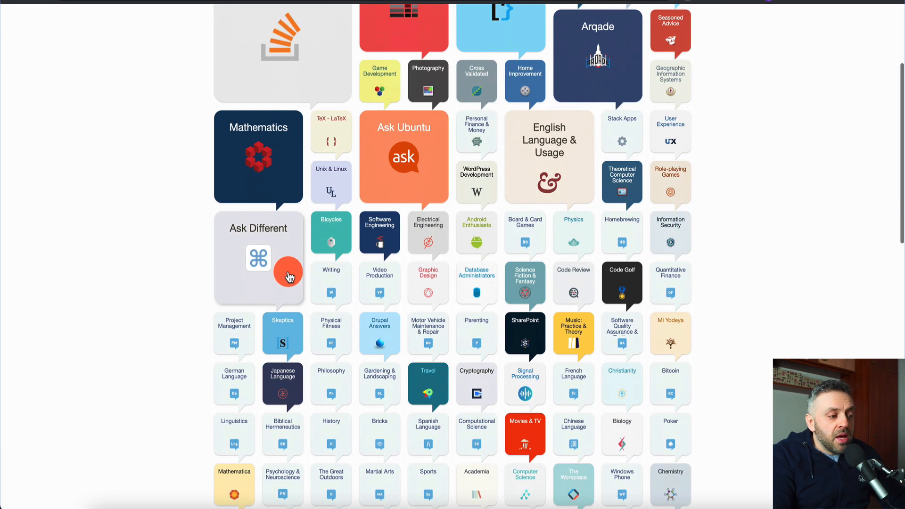
{"action": "scroll", "coordinate": [214, 192], "scroll_direction": "up", "scroll_amount": 3}
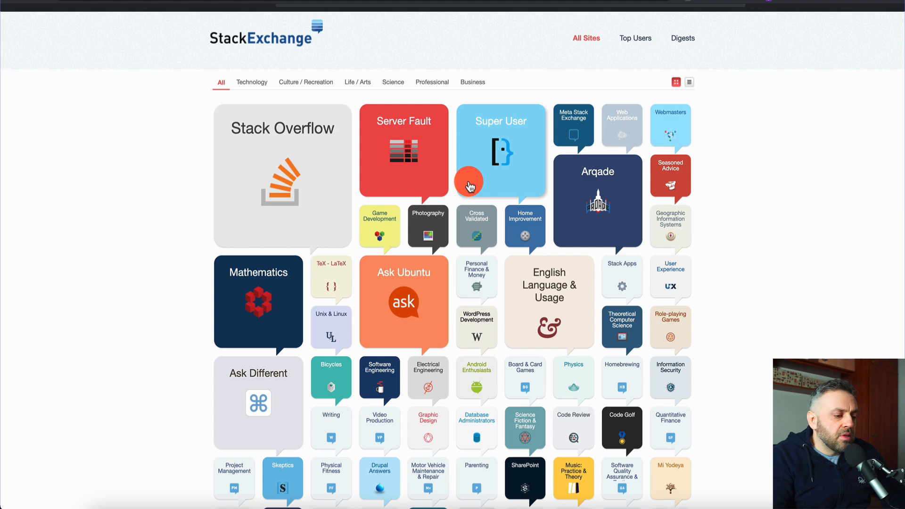
{"action": "scroll", "coordinate": [430, 321], "scroll_direction": "up", "scroll_amount": 1}
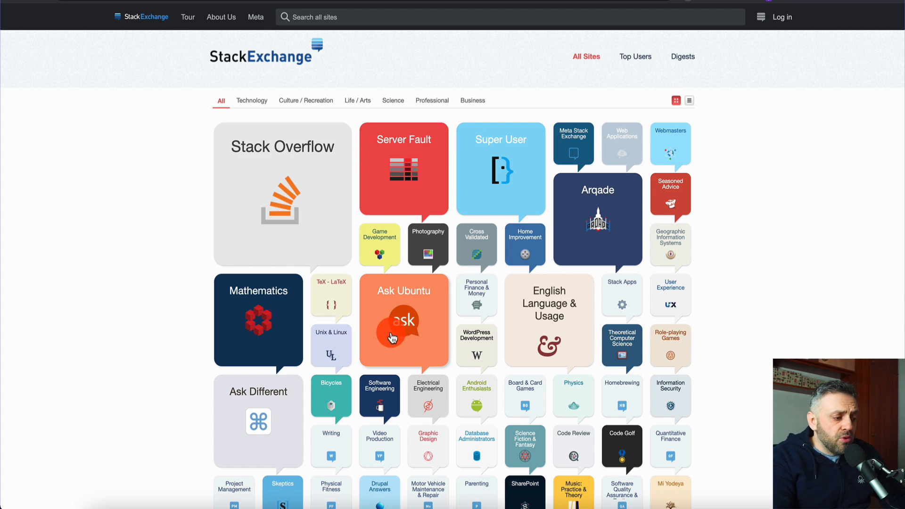
{"action": "scroll", "coordinate": [384, 338], "scroll_direction": "down", "scroll_amount": 3}
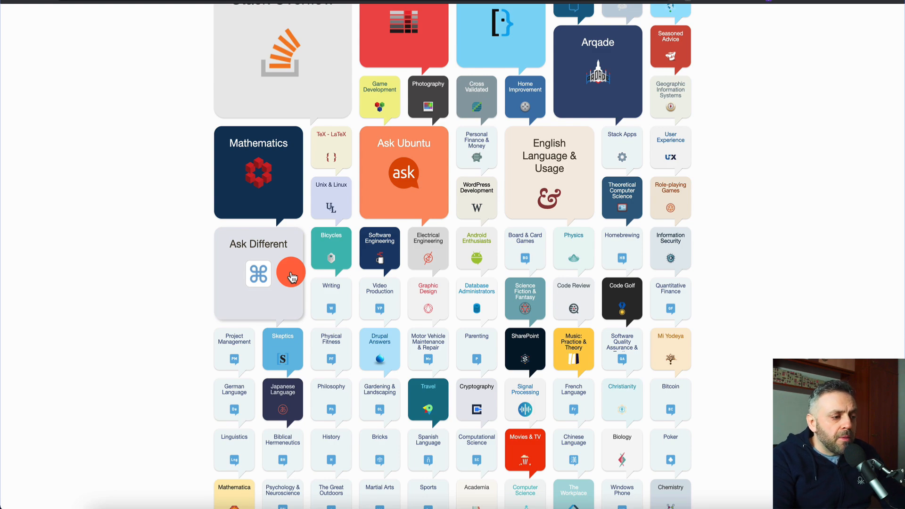
{"action": "scroll", "coordinate": [383, 308], "scroll_direction": "down", "scroll_amount": 15}
{"action": "scroll", "coordinate": [381, 304], "scroll_direction": "up", "scroll_amount": 10}
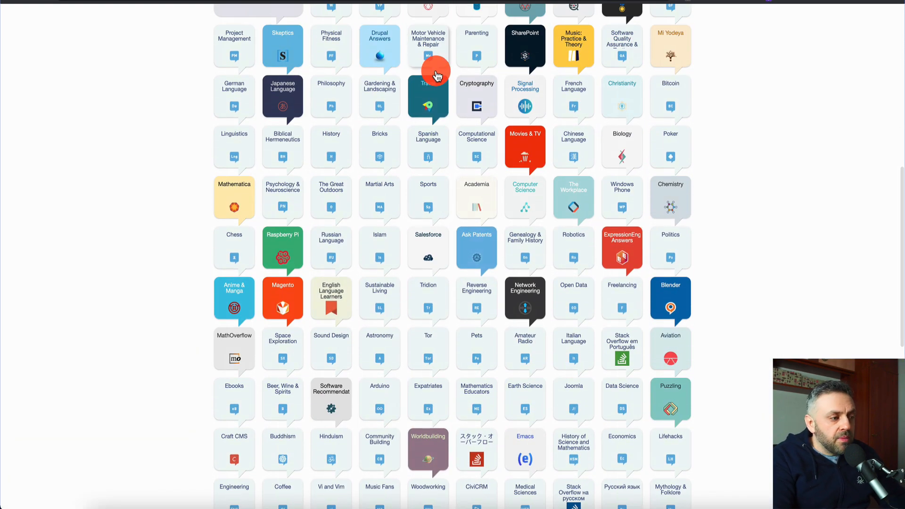
{"action": "scroll", "coordinate": [357, 212], "scroll_direction": "up", "scroll_amount": 10}
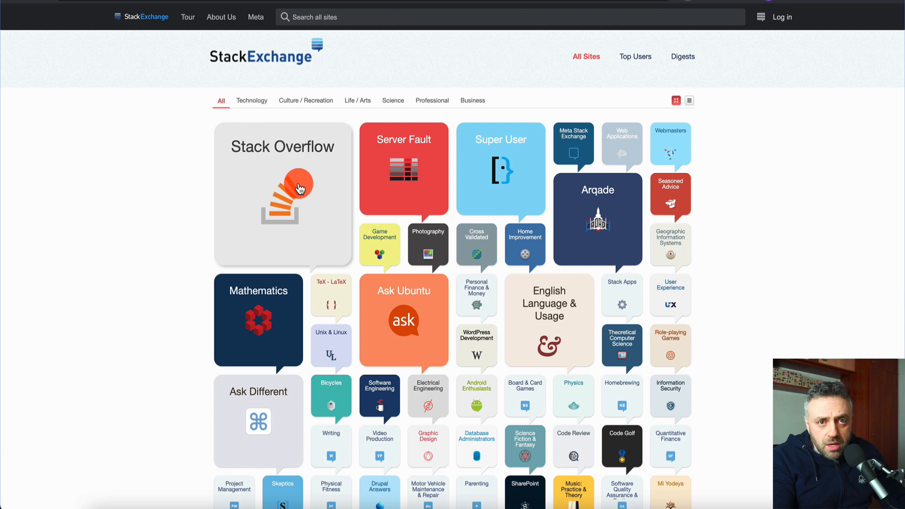
Preview the Stack Overflow community's details and go to its list of newest questions
{"action": "mouse_move", "coordinate": [293, 186]}
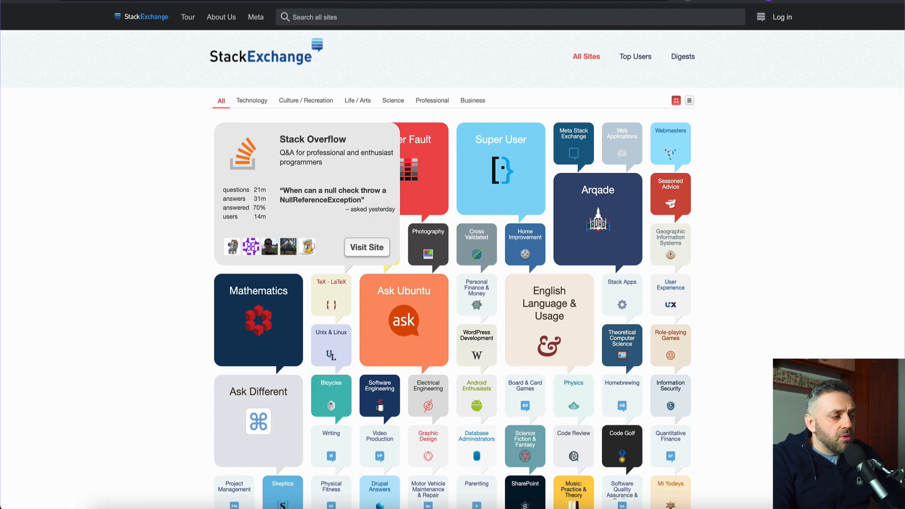
{"action": "left_click", "coordinate": [174, 175]}
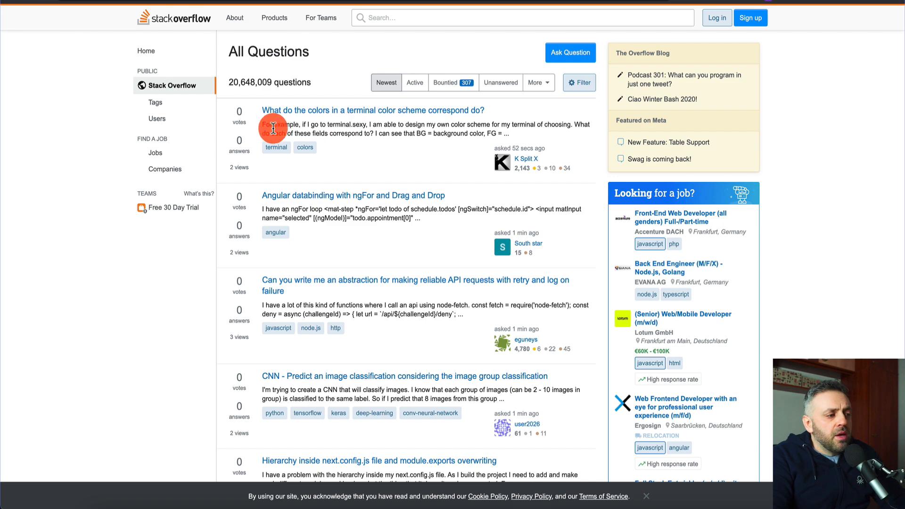
{"action": "scroll", "coordinate": [371, 259], "scroll_direction": "down", "scroll_amount": 2}
{"action": "scroll", "coordinate": [371, 260], "scroll_direction": "up", "scroll_amount": 2}
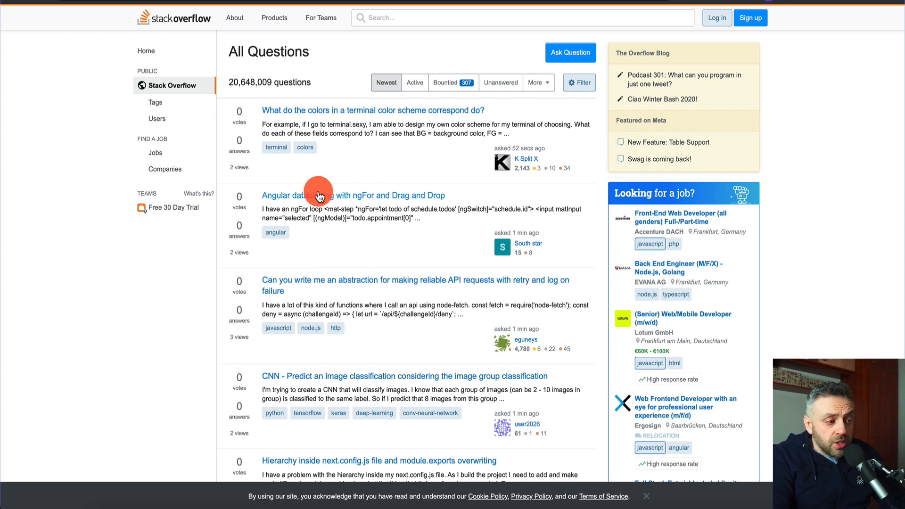
Scrape the links similar to the first question title, then return to the question list
{"action": "right_click", "coordinate": [330, 107]}
{"action": "left_click", "coordinate": [364, 246]}
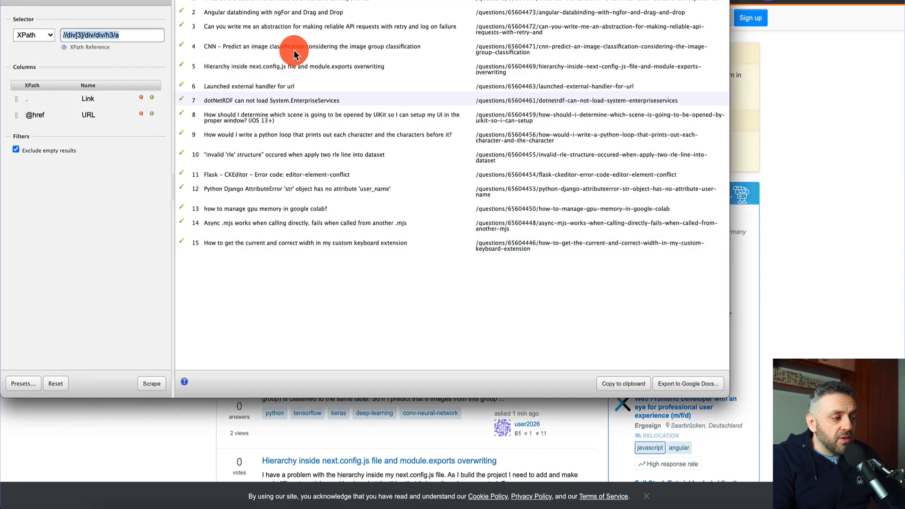
{"action": "left_click", "coordinate": [192, 434]}
Set the Stack Overflow question list to show 50 questions per page
{"action": "scroll", "coordinate": [192, 434], "scroll_direction": "down", "scroll_amount": 15}
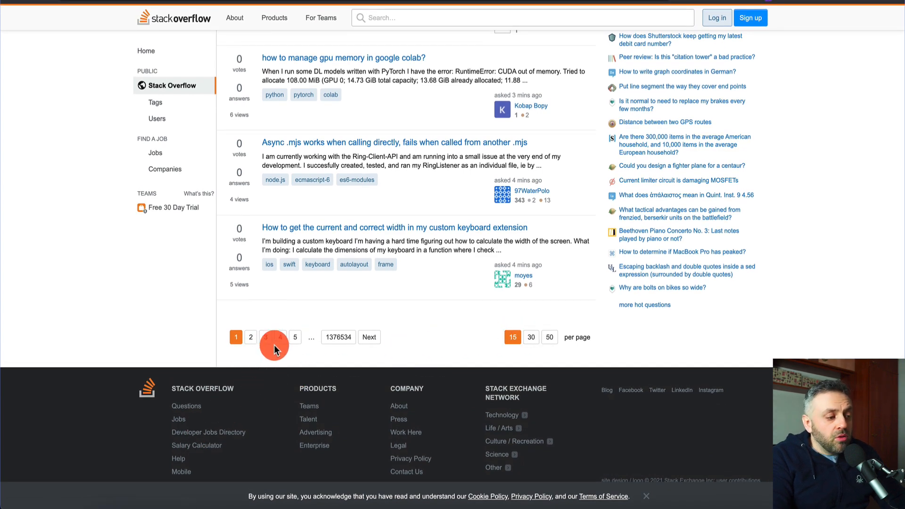
{"action": "left_click", "coordinate": [549, 337]}
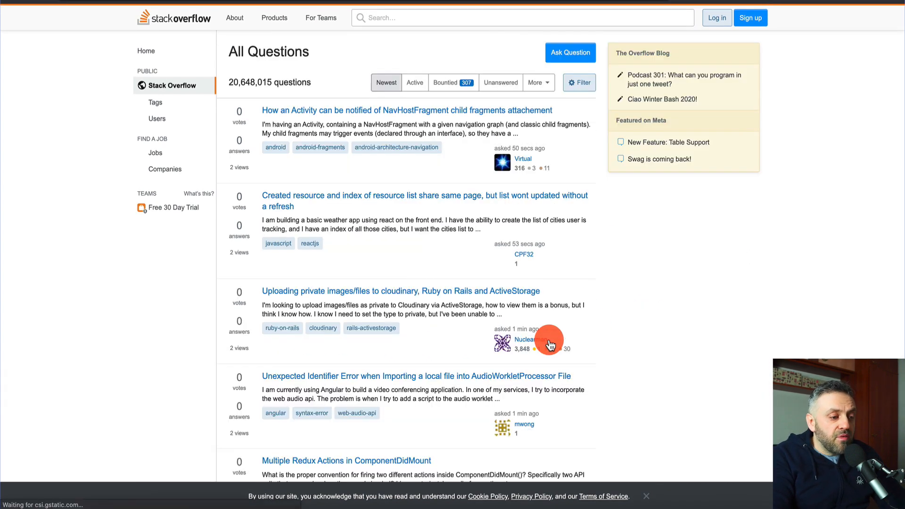
{"action": "key", "text": "super+grave"}
{"action": "key", "text": "super+grave"}
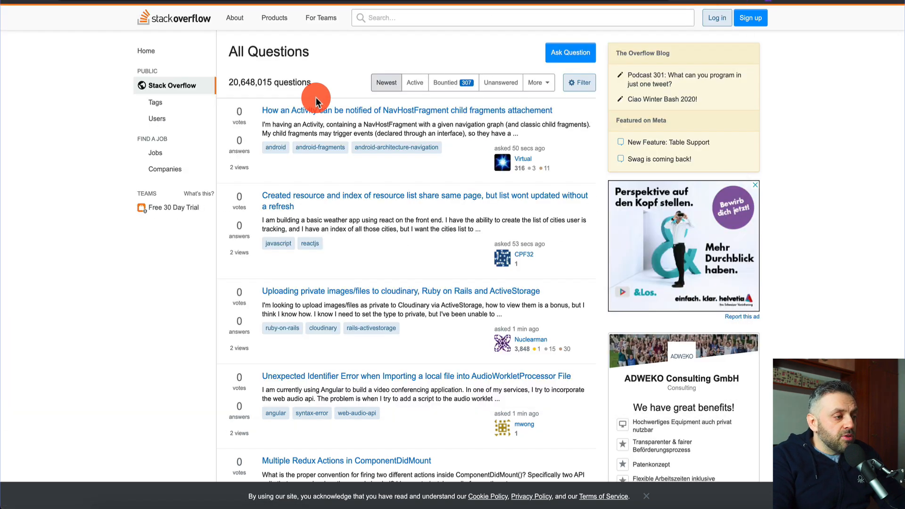
Scrape all links similar to the first question title on the 50-per-page list and check the extracted rows
{"action": "right_click", "coordinate": [307, 111]}
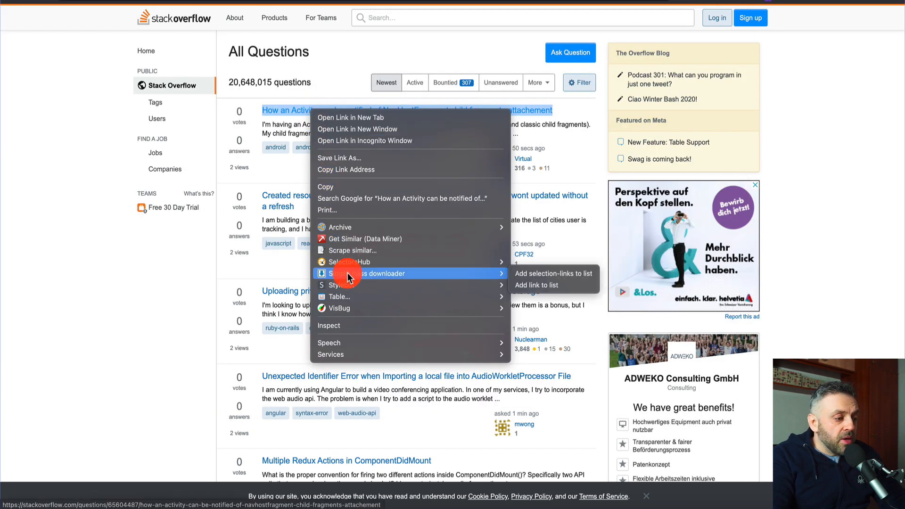
{"action": "left_click", "coordinate": [365, 252]}
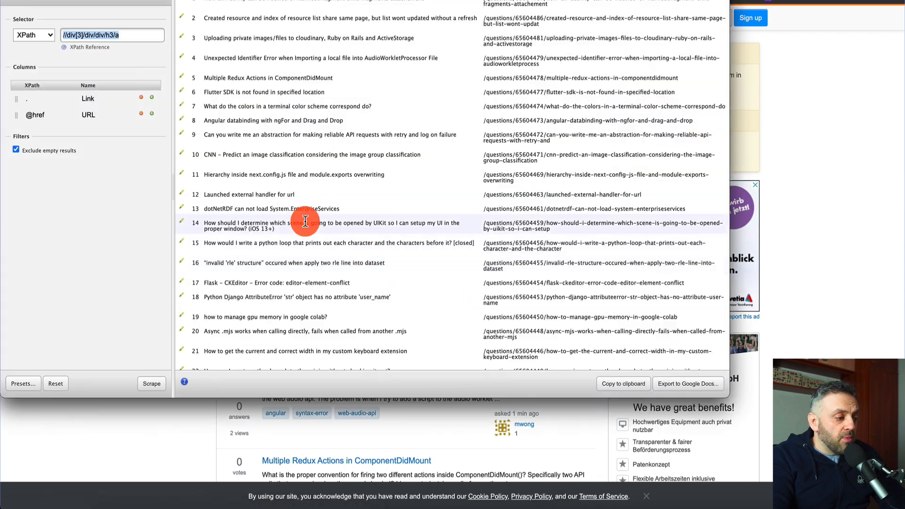
{"action": "scroll", "coordinate": [304, 231], "scroll_direction": "down", "scroll_amount": 10}
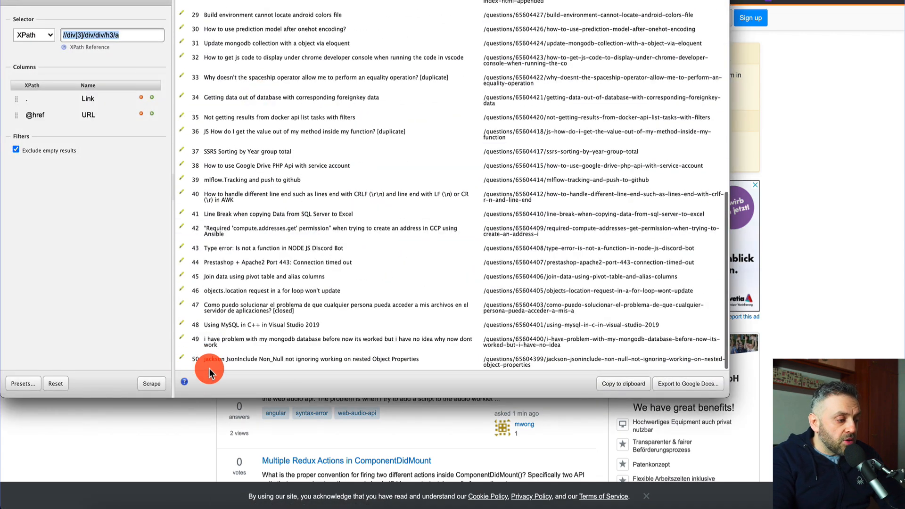
{"action": "scroll", "coordinate": [317, 182], "scroll_direction": "up", "scroll_amount": 10}
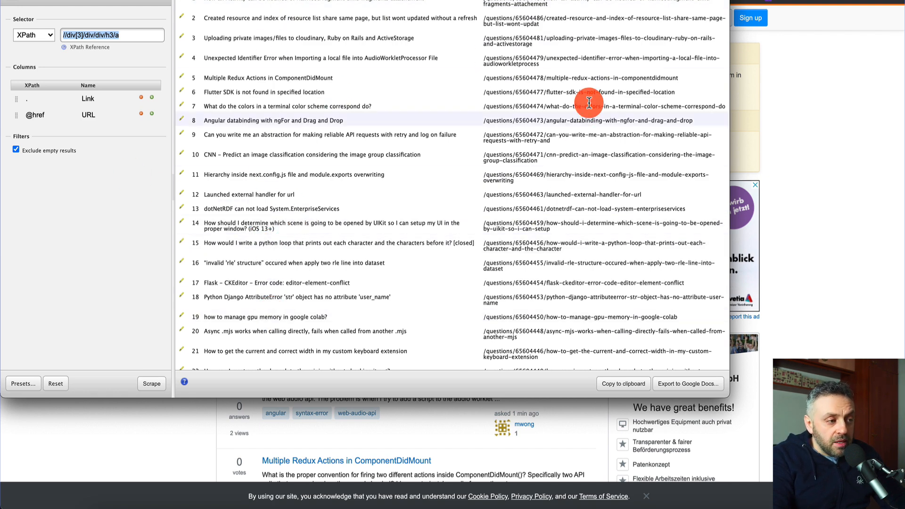
Copy the scraped results to the clipboard and paste them into cell A1 of the blank Google Sheets spreadsheet
{"action": "left_click", "coordinate": [627, 385]}
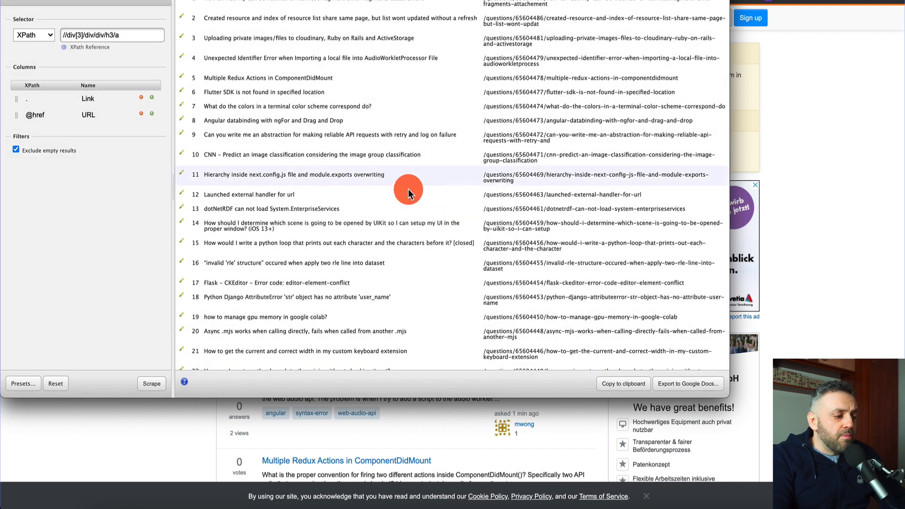
{"action": "left_click", "coordinate": [811, 166]}
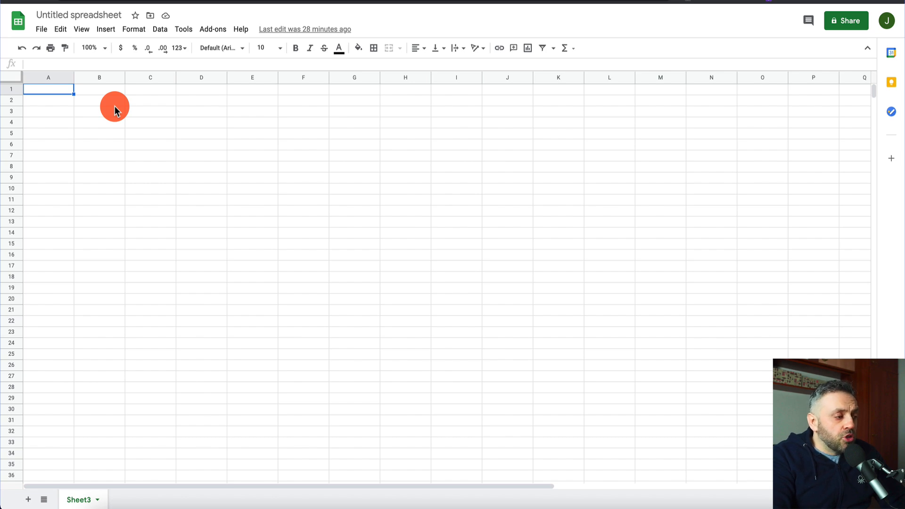
{"action": "key", "text": "ctrl+v"}
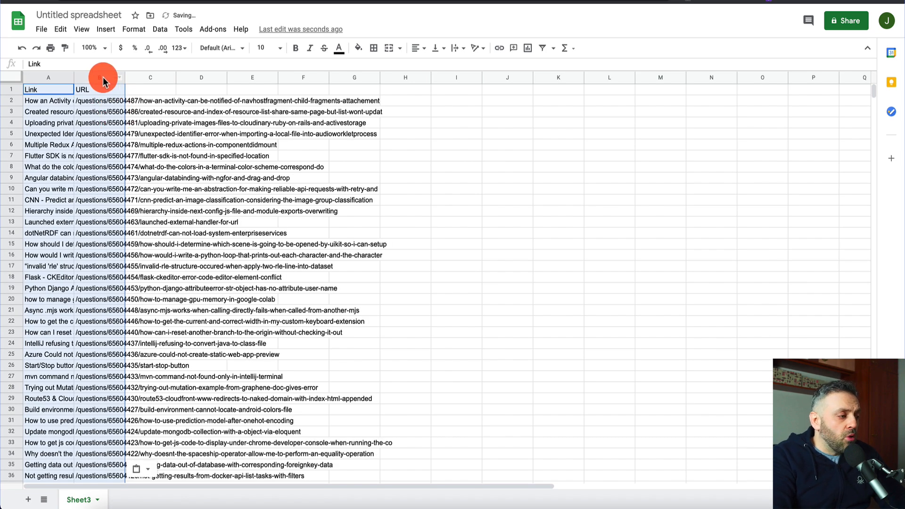
Delete the URL column, fit column A's width to the question titles, and select cell A2
{"action": "left_click", "coordinate": [103, 77]}
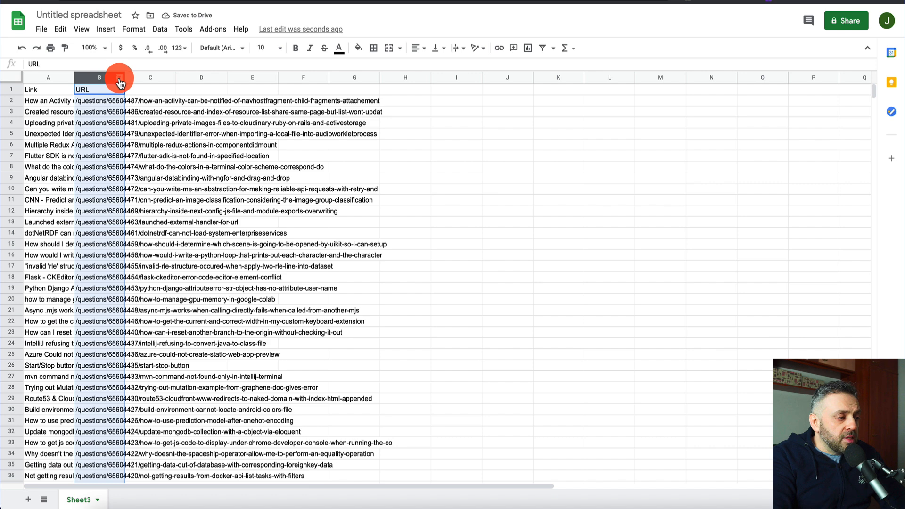
{"action": "left_click", "coordinate": [119, 77]}
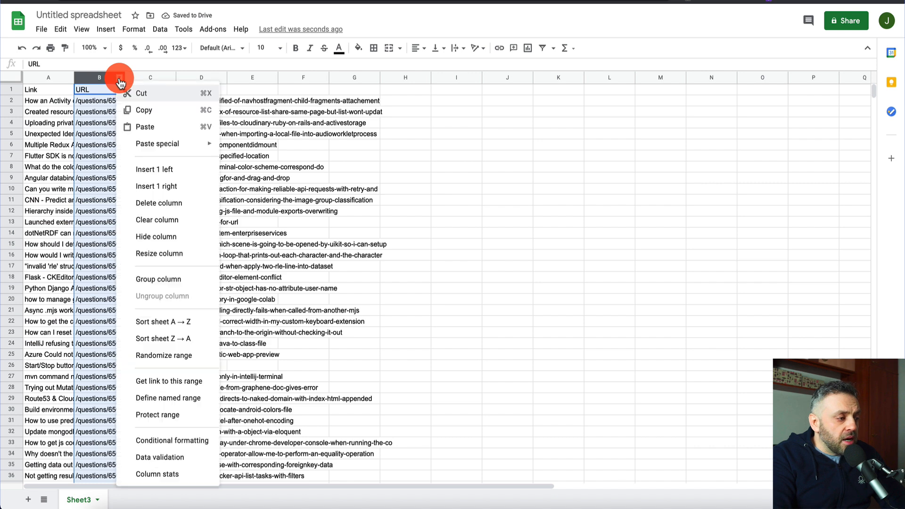
{"action": "left_click", "coordinate": [164, 204]}
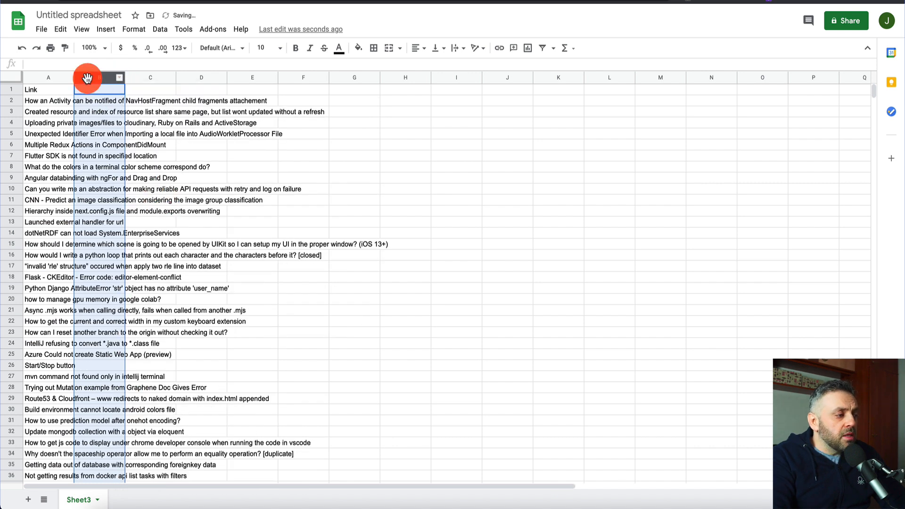
{"action": "double_click", "coordinate": [73, 79]}
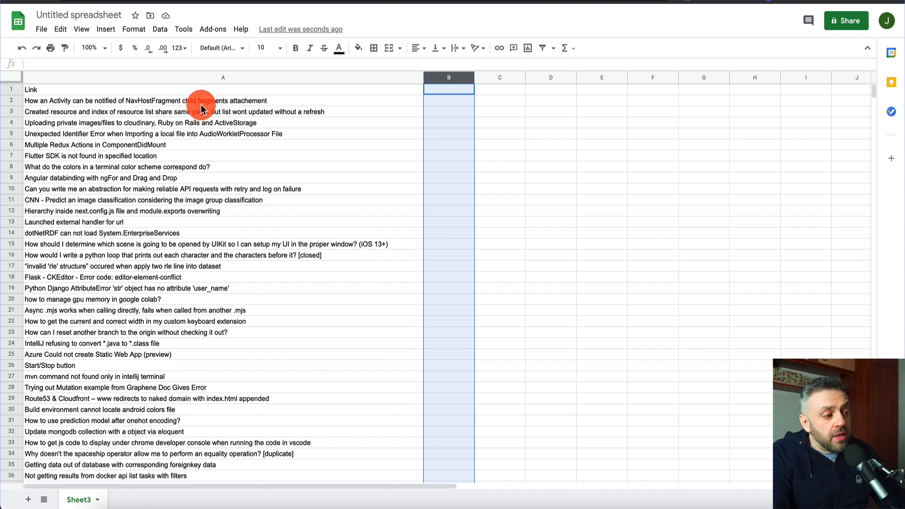
{"action": "left_click", "coordinate": [175, 102]}
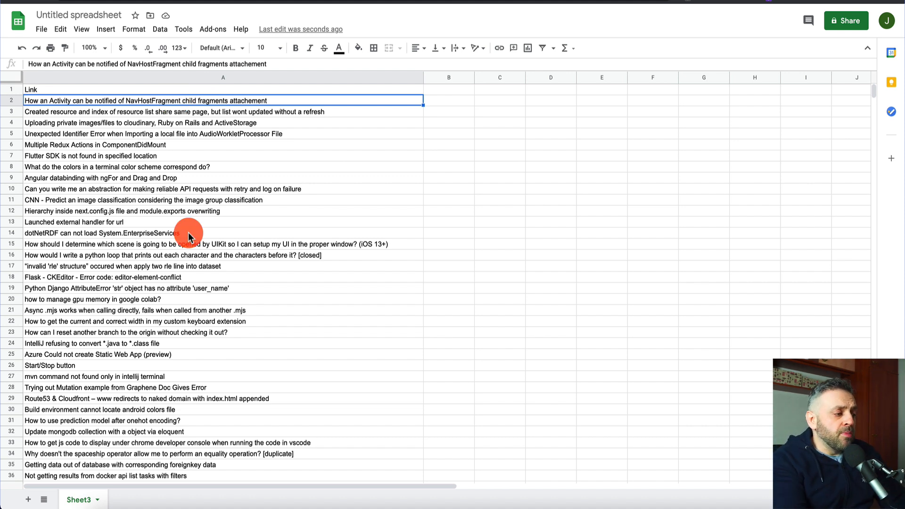
Review the full list of pasted question titles in column A
{"action": "scroll", "coordinate": [101, 245], "scroll_direction": "down", "scroll_amount": 5}
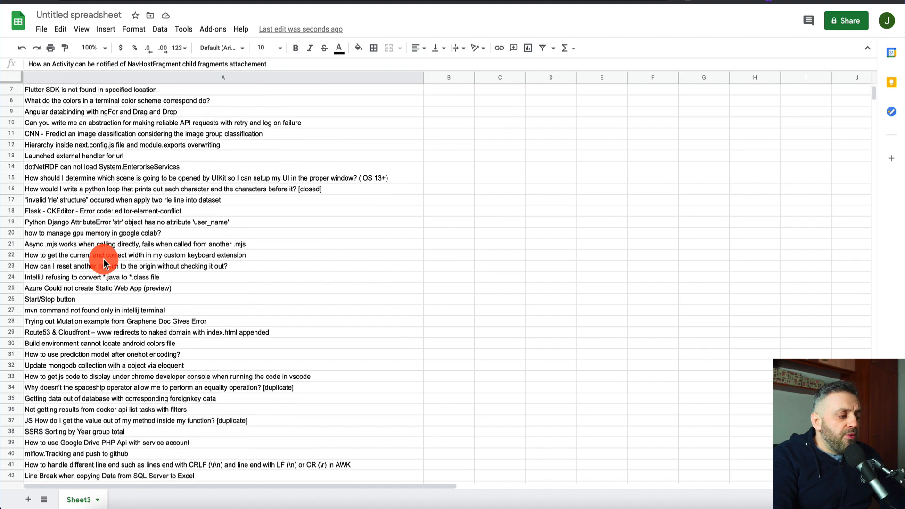
{"action": "scroll", "coordinate": [104, 264], "scroll_direction": "down", "scroll_amount": 3}
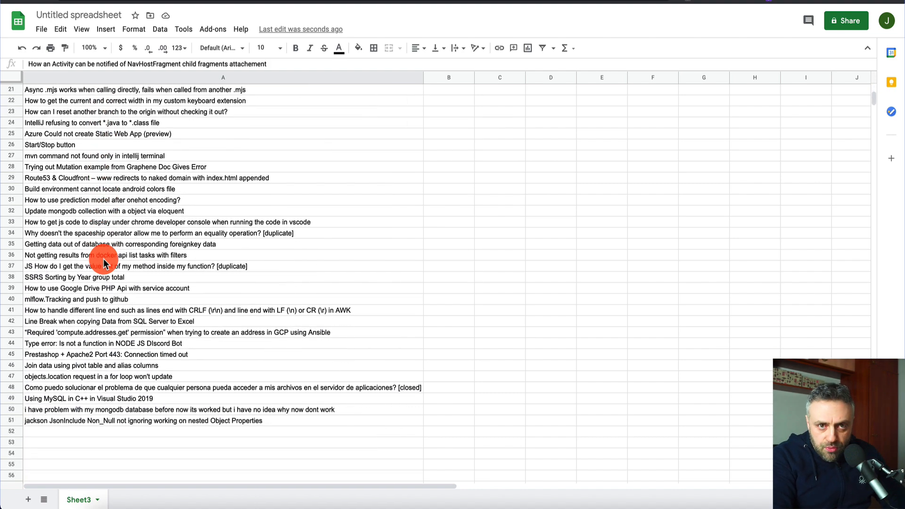
{"action": "scroll", "coordinate": [103, 264], "scroll_direction": "up", "scroll_amount": 7}
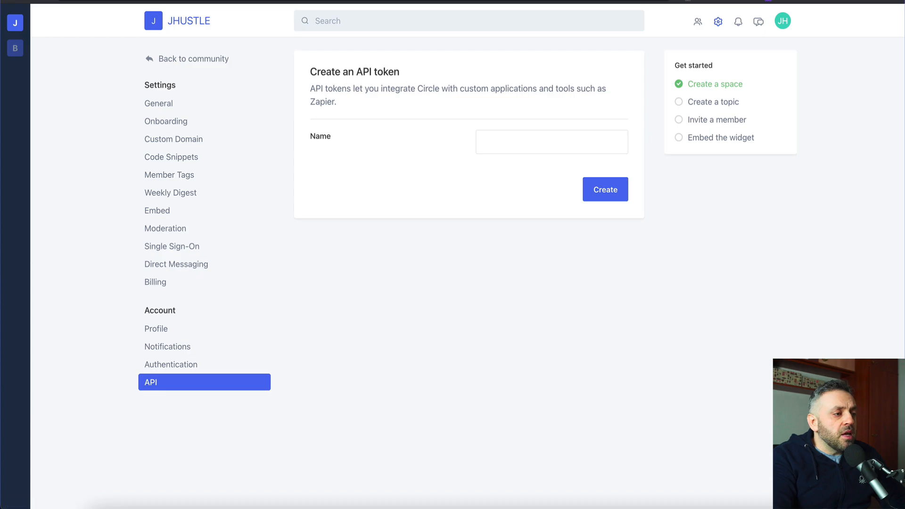
Switch to the Circle website and look through its homepage's overview of the community platform
{"action": "left_click", "coordinate": [275, 0]}
{"action": "left_click", "coordinate": [164, 1]}
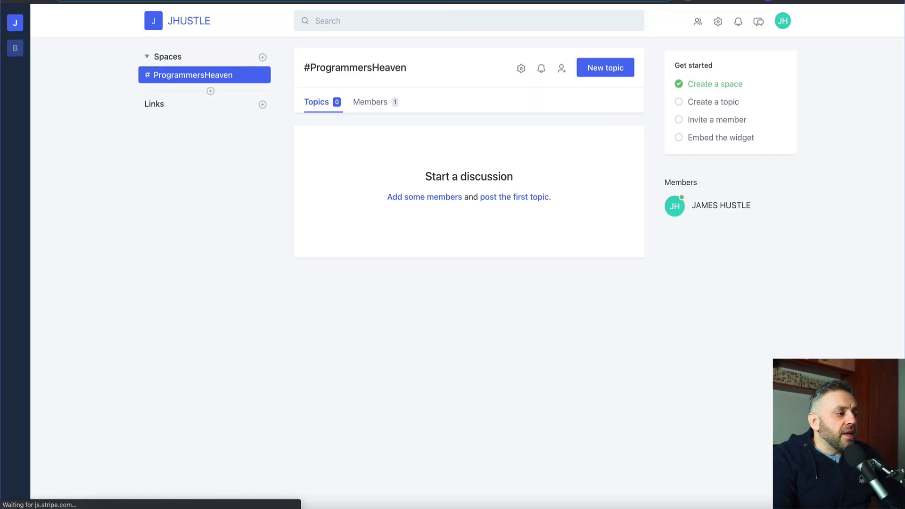
{"action": "key", "text": "BackSpace"}
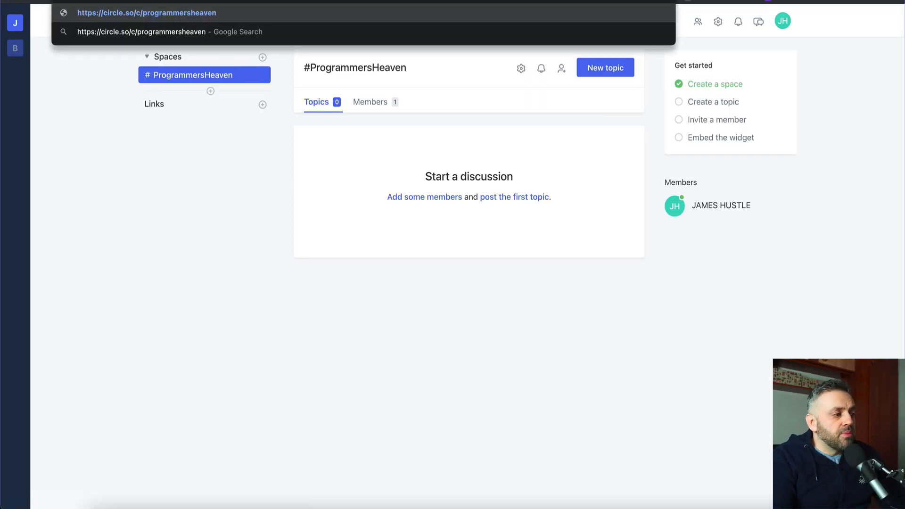
{"action": "key", "text": "Return"}
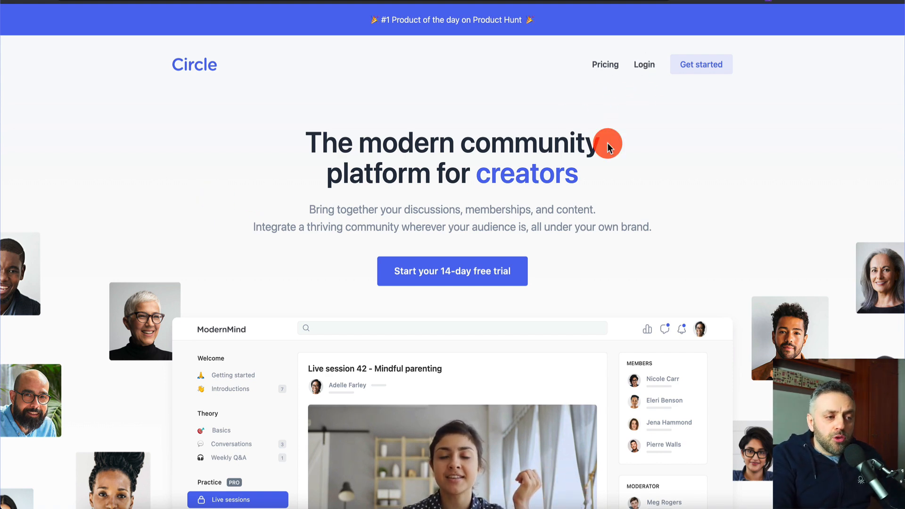
{"action": "scroll", "coordinate": [607, 142], "scroll_direction": "down", "scroll_amount": 10}
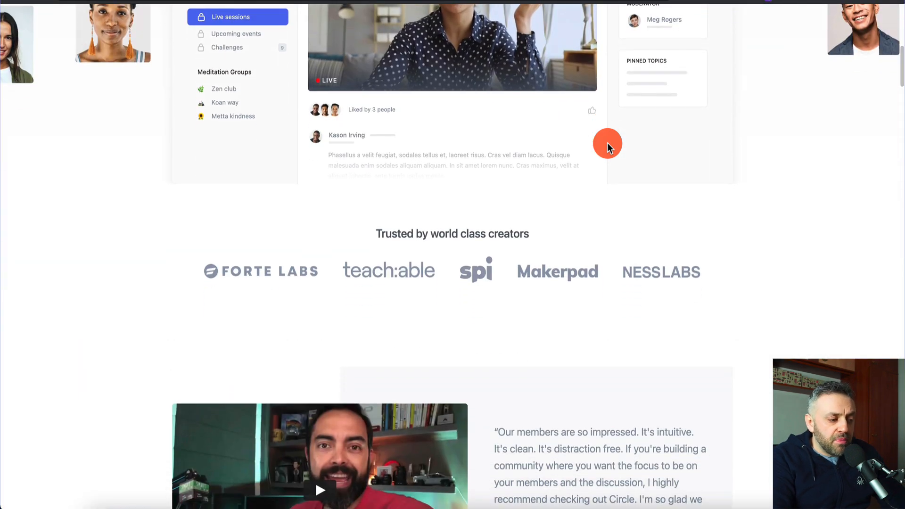
{"action": "scroll", "coordinate": [607, 143], "scroll_direction": "down", "scroll_amount": 5}
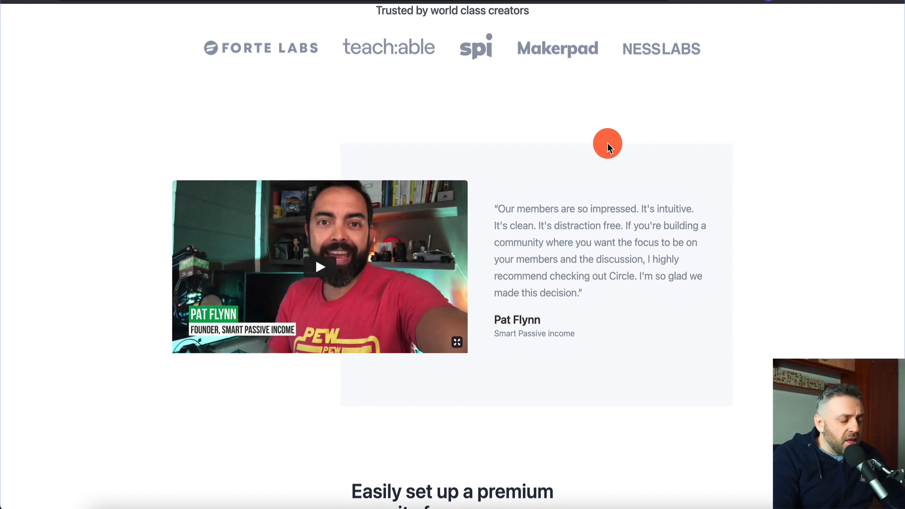
{"action": "scroll", "coordinate": [607, 144], "scroll_direction": "up", "scroll_amount": 10}
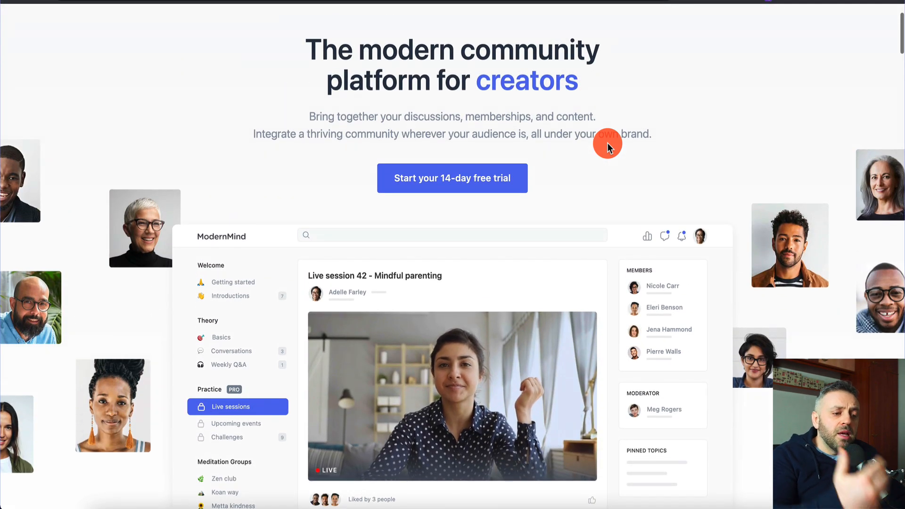
{"action": "scroll", "coordinate": [607, 143], "scroll_direction": "down", "scroll_amount": 5}
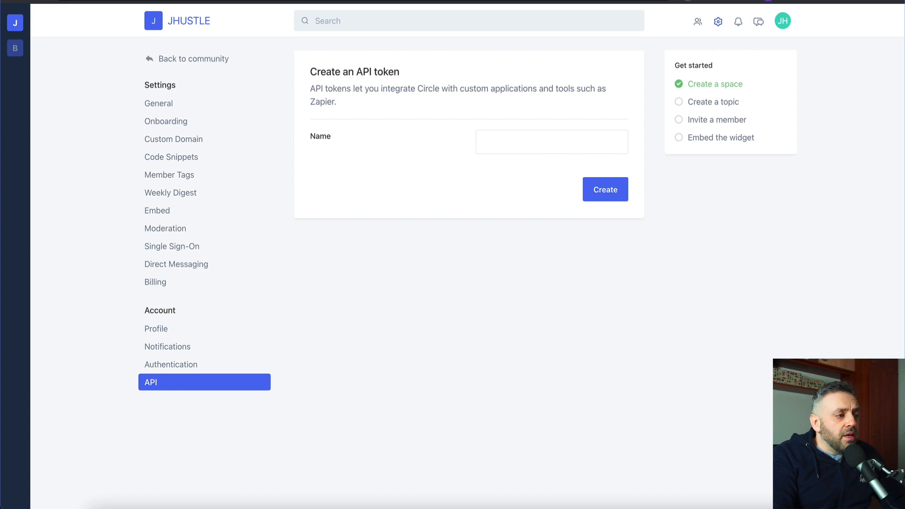
Go back to the JHUSTLE community, look at the form for creating a space, and return to the ProgrammersHeaven space
{"action": "left_click", "coordinate": [180, 24]}
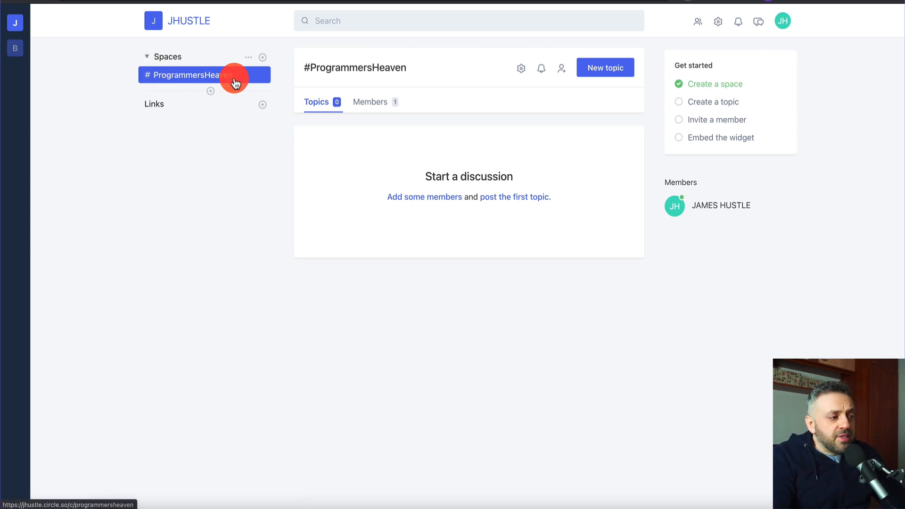
{"action": "left_click", "coordinate": [262, 58]}
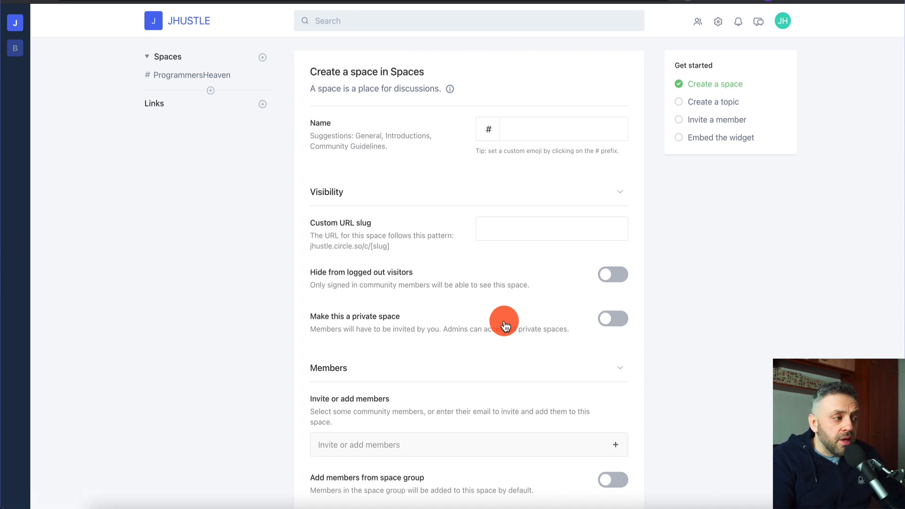
{"action": "left_click", "coordinate": [210, 79]}
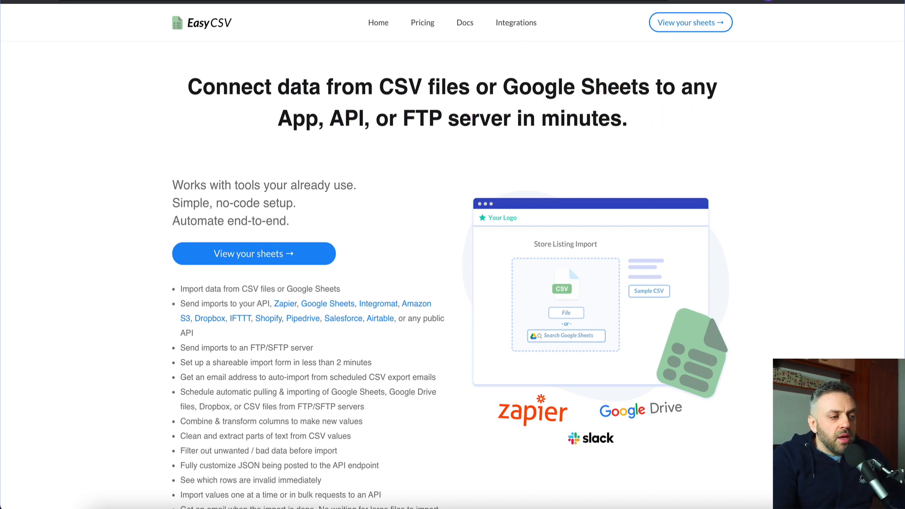
Open the API token creation form in the Circle community's settings, ready for a token name
{"action": "left_click", "coordinate": [542, 2]}
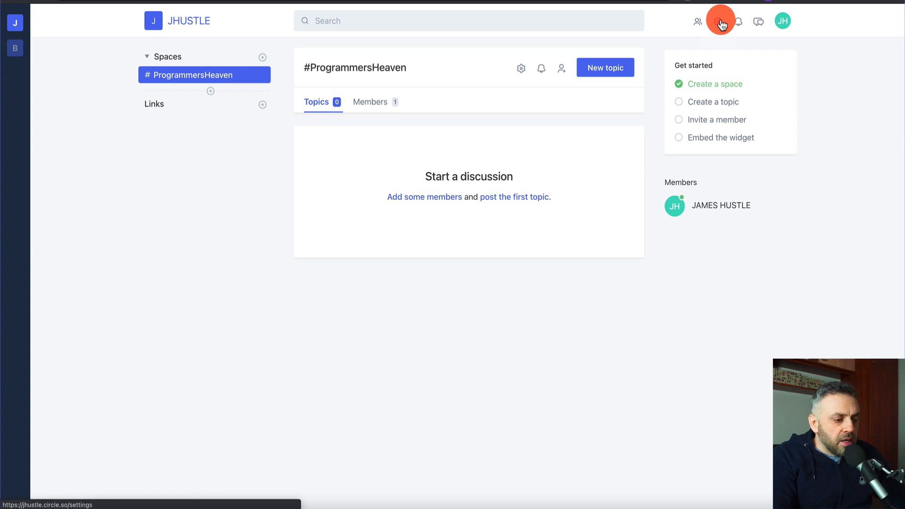
{"action": "left_click", "coordinate": [522, 140]}
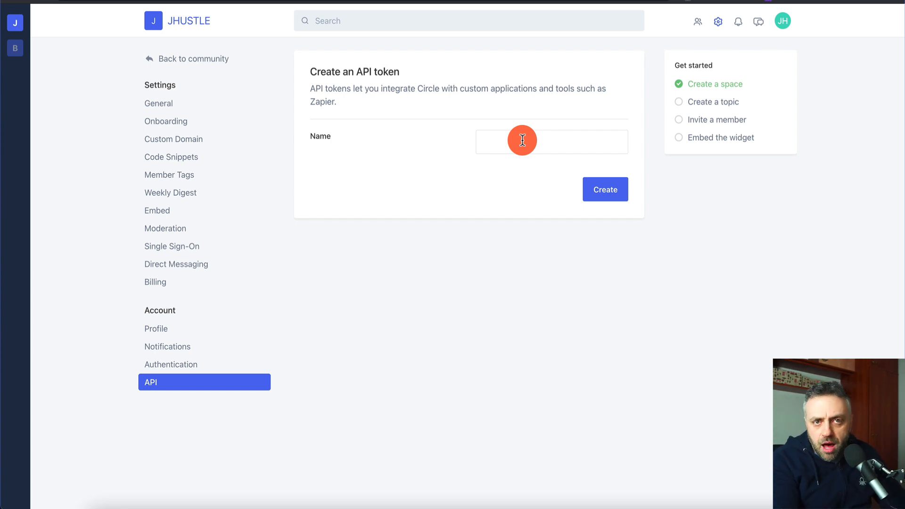
{"action": "left_click", "coordinate": [522, 140]}
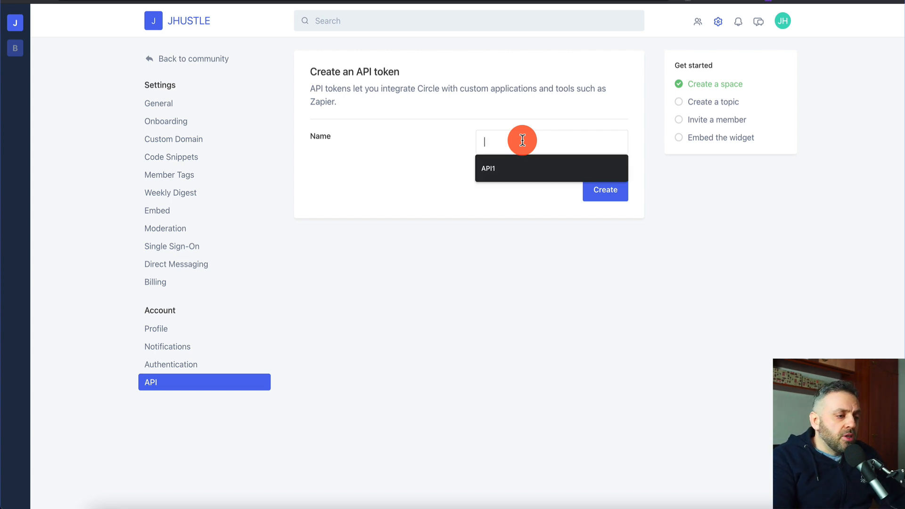
{"action": "type", "text": "Circle"}
{"action": "key", "text": "BackSpace"}
{"action": "key", "text": "BackSpace"}
{"action": "key", "text": "BackSpace"}
{"action": "key", "text": "BackSpace"}
{"action": "key", "text": "BackSpace"}
{"action": "key", "text": "BackSpace"}
Name the API token EasyCSV and create it
{"action": "type", "text": "Easy"}
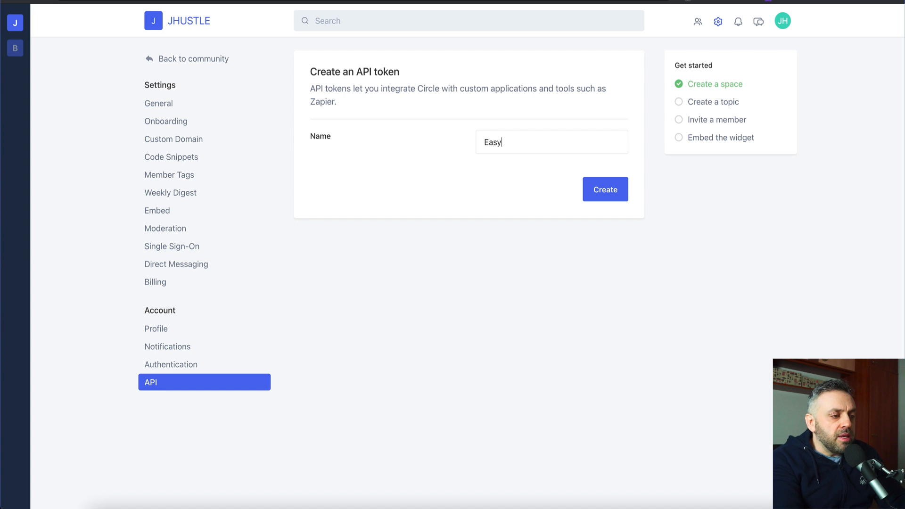
{"action": "type", "text": "CSV"}
{"action": "left_click", "coordinate": [591, 187]}
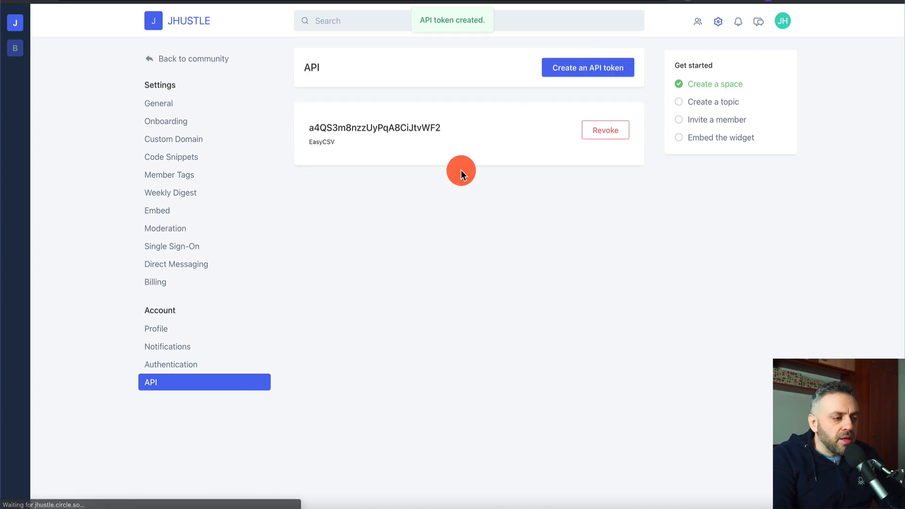
Copy the new Circle API token and submit it in the API Token field of EasyCSV's Circle topics importer
{"action": "mouse_move", "coordinate": [443, 126]}
{"action": "left_mouse_down"}
{"action": "mouse_move", "coordinate": [304, 126]}
{"action": "mouse_move", "coordinate": [438, 125]}
{"action": "left_mouse_up"}
{"action": "left_click", "coordinate": [310, 126]}
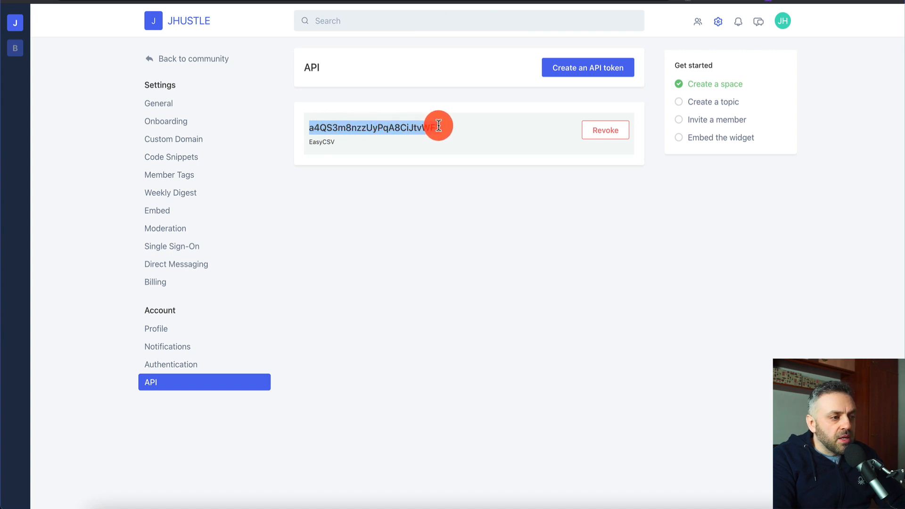
{"action": "left_click", "coordinate": [71, 1]}
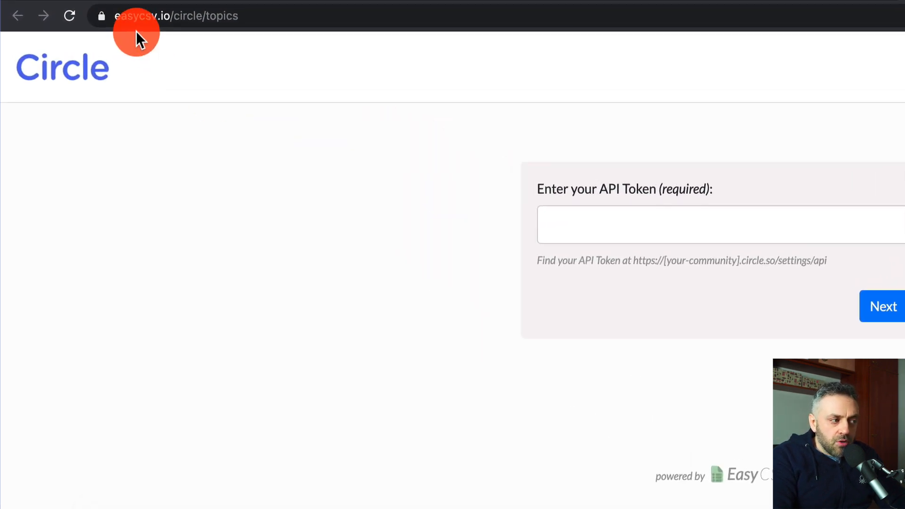
{"action": "left_click", "coordinate": [613, 225]}
{"action": "key", "text": "super+v"}
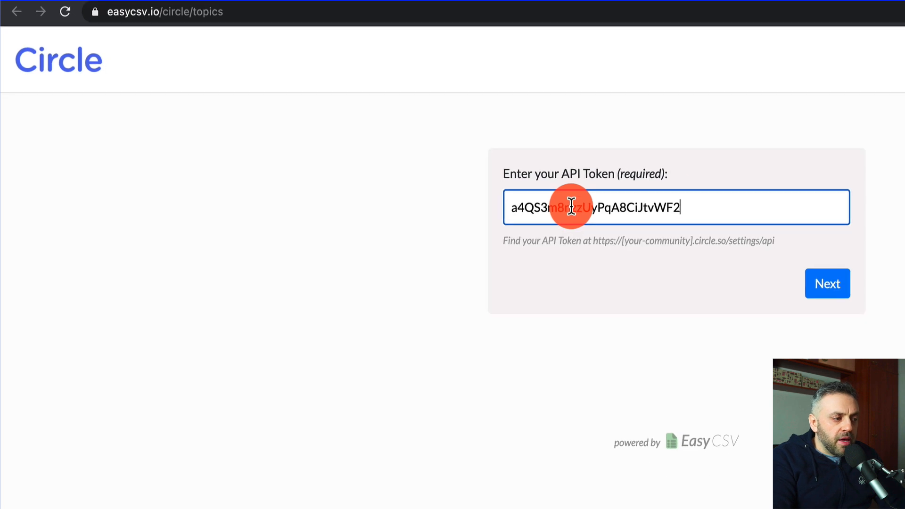
{"action": "left_click", "coordinate": [833, 288]}
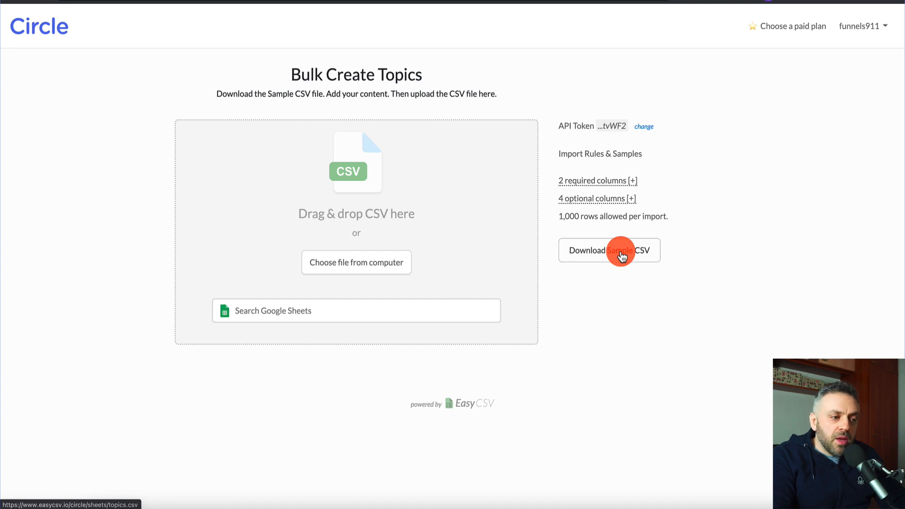
Expand the required and optional column lists on the Bulk Create Topics page and examine the import rules
{"action": "left_click", "coordinate": [632, 181]}
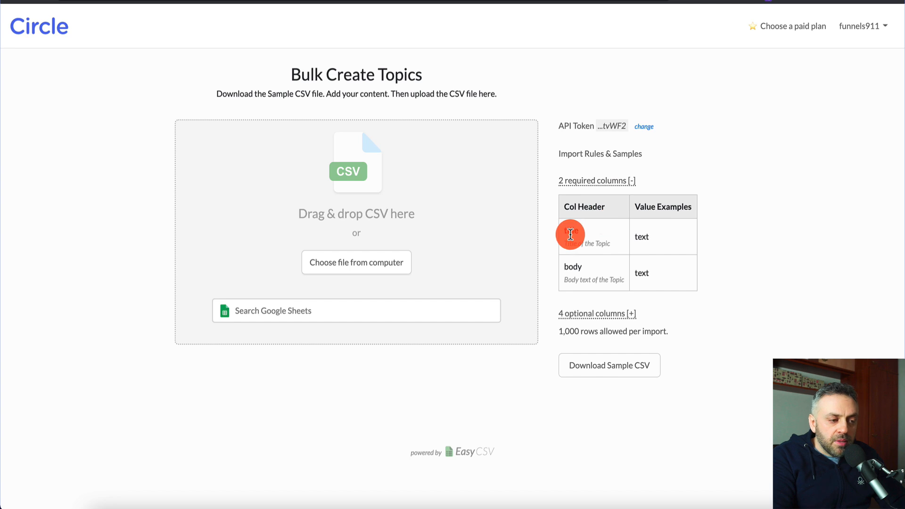
{"action": "left_click", "coordinate": [627, 313]}
{"action": "scroll", "coordinate": [613, 320], "scroll_direction": "down", "scroll_amount": 3}
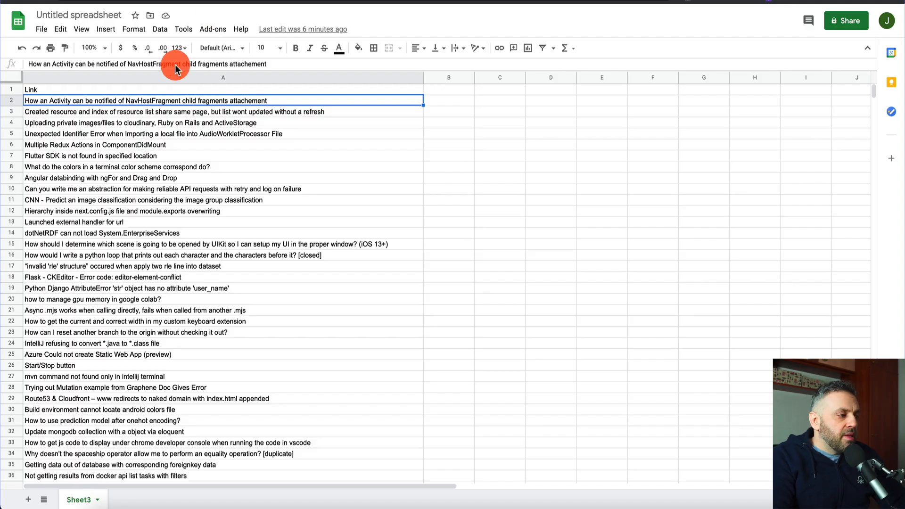
In the Google Sheets spreadsheet, rename the A1 header to Title and add the header Body in B1
{"action": "left_click", "coordinate": [180, 88]}
{"action": "type", "text": "Title"}
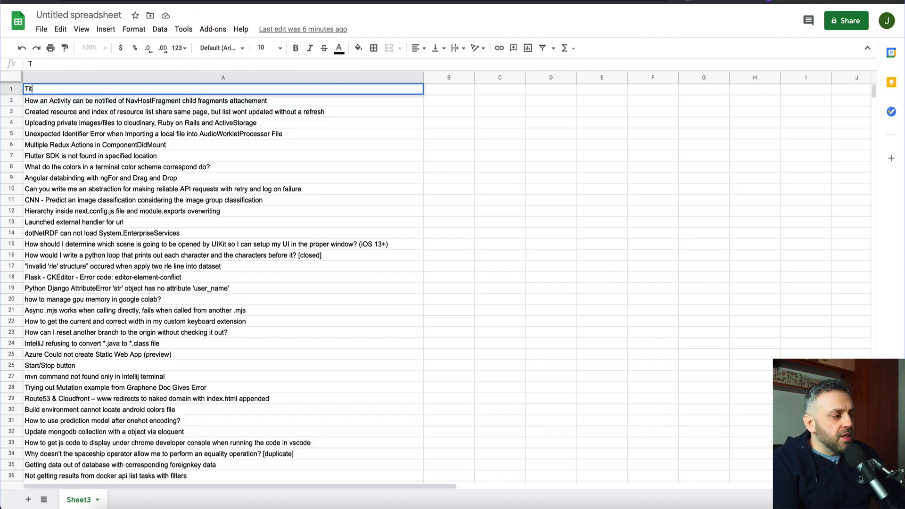
{"action": "key", "text": "Return"}
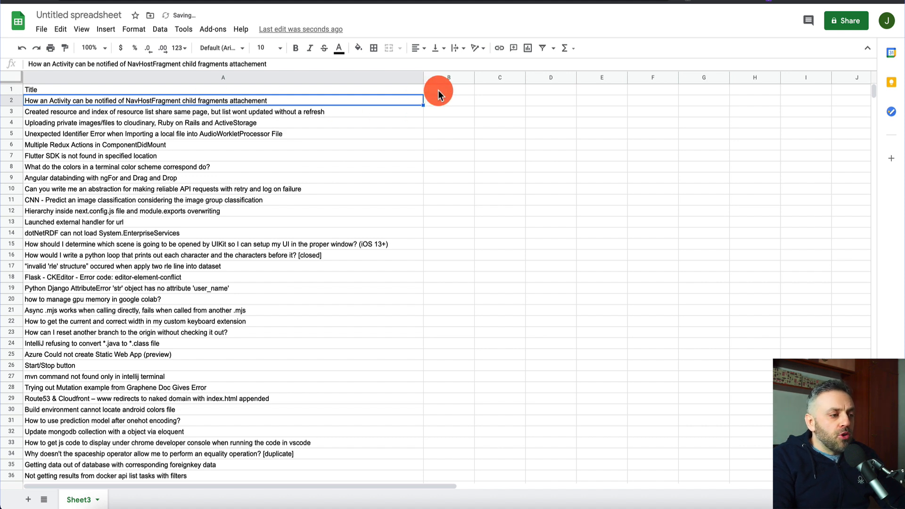
{"action": "left_click", "coordinate": [434, 88]}
{"action": "type", "text": "Body"}
{"action": "key", "text": "Return"}
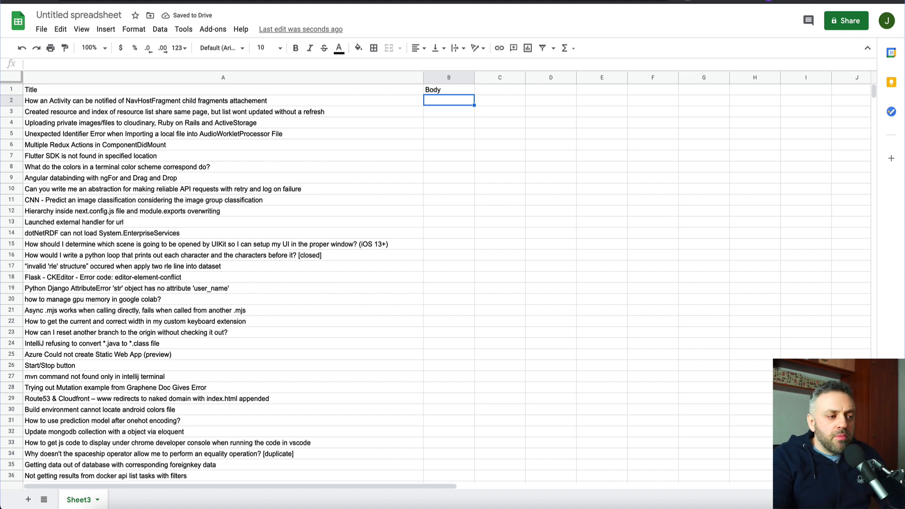
Enter the formula =A2 in cell B2 so the body repeats the question title
{"action": "left_click", "coordinate": [403, 101]}
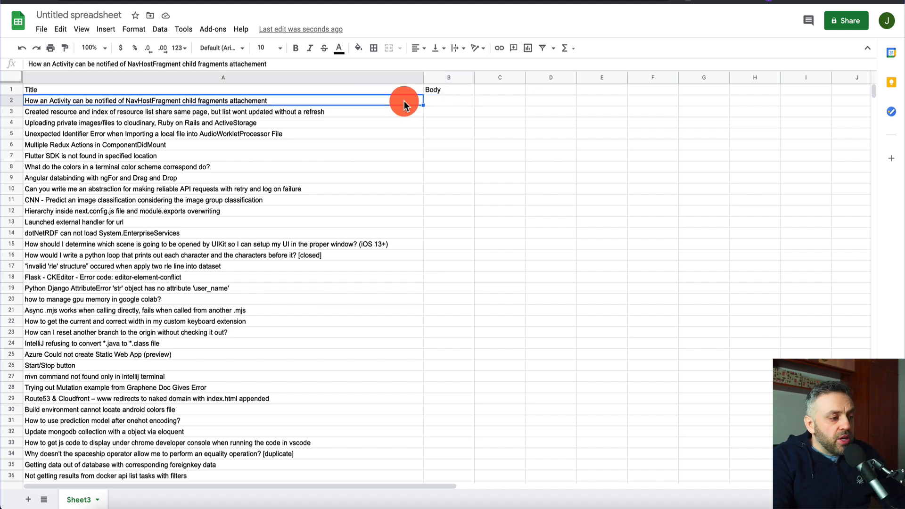
{"action": "key", "text": "Right"}
{"action": "left_click", "coordinate": [411, 97]}
{"action": "left_click", "coordinate": [443, 100]}
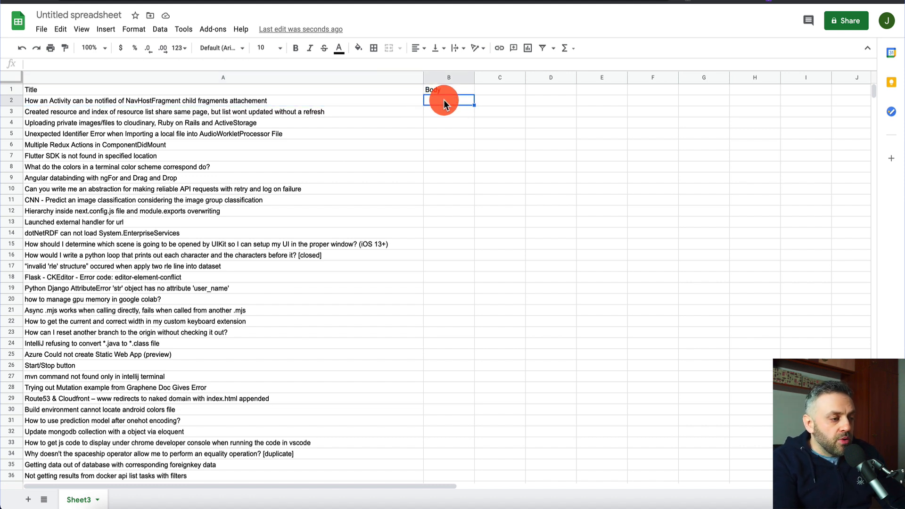
{"action": "type", "text": "="}
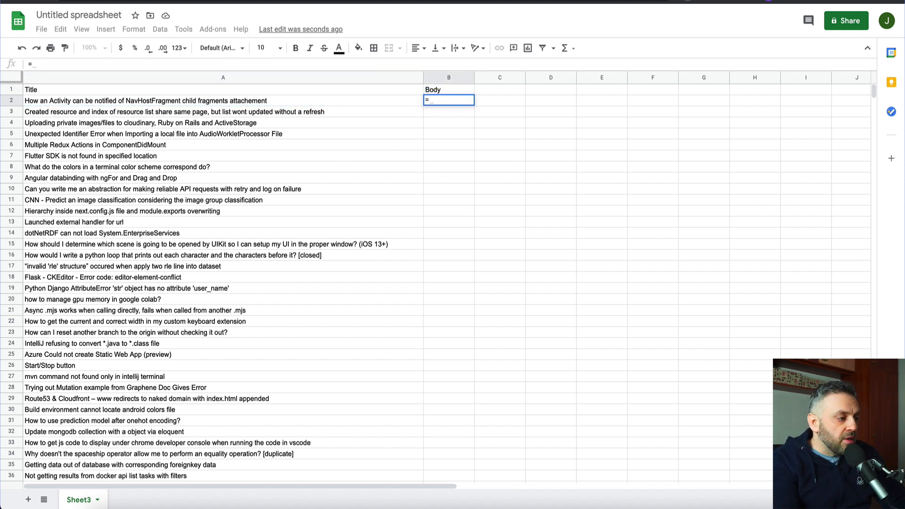
{"action": "type", "text": "A2"}
{"action": "key", "text": "Return"}
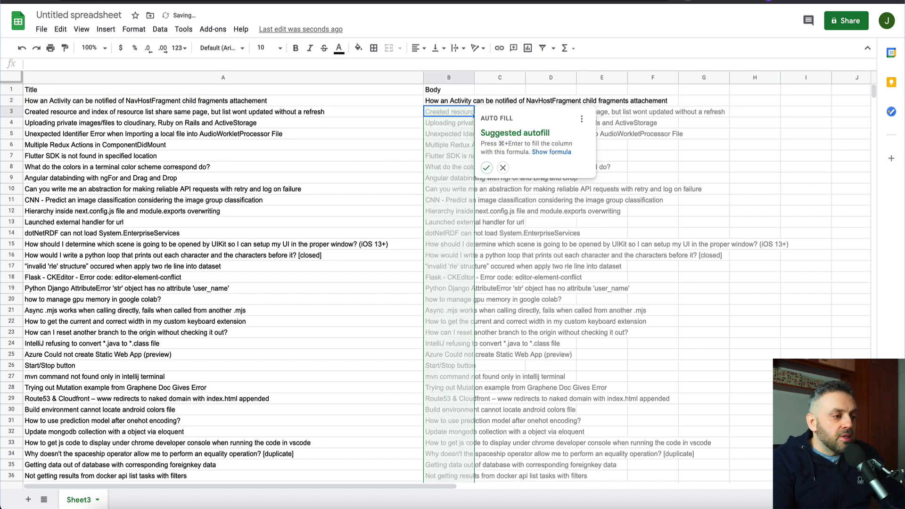
Fill the B2 formula down column B alongside the question titles
{"action": "left_click", "coordinate": [429, 102]}
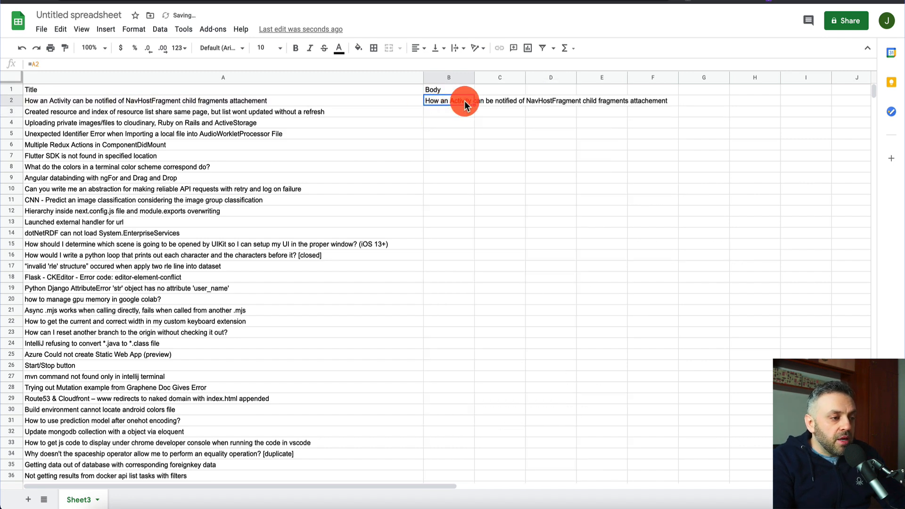
{"action": "left_click_drag", "start_coordinate": [475, 104], "coordinate": [461, 125]}
{"action": "scroll", "coordinate": [461, 125], "scroll_direction": "up", "scroll_amount": 15}
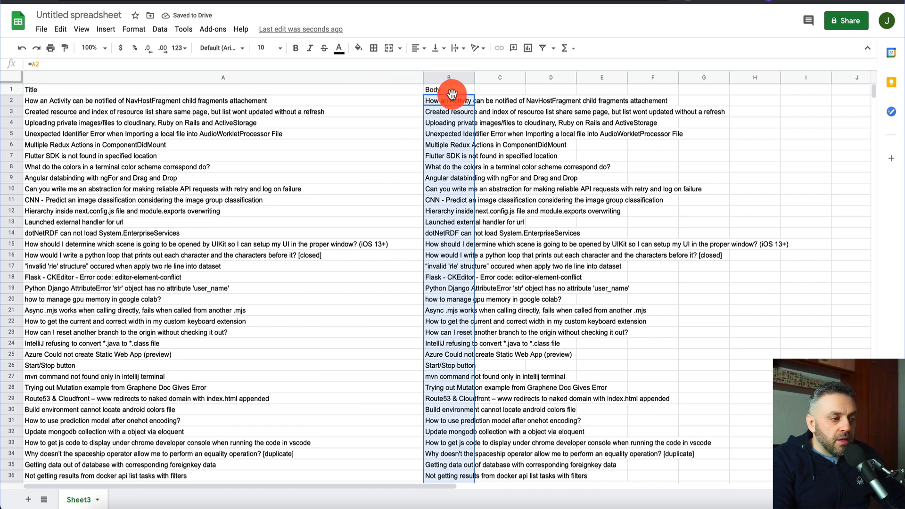
Return to EasyCSV's Bulk Create Topics page and recheck the required and optional column rules
{"action": "left_click", "coordinate": [509, 1]}
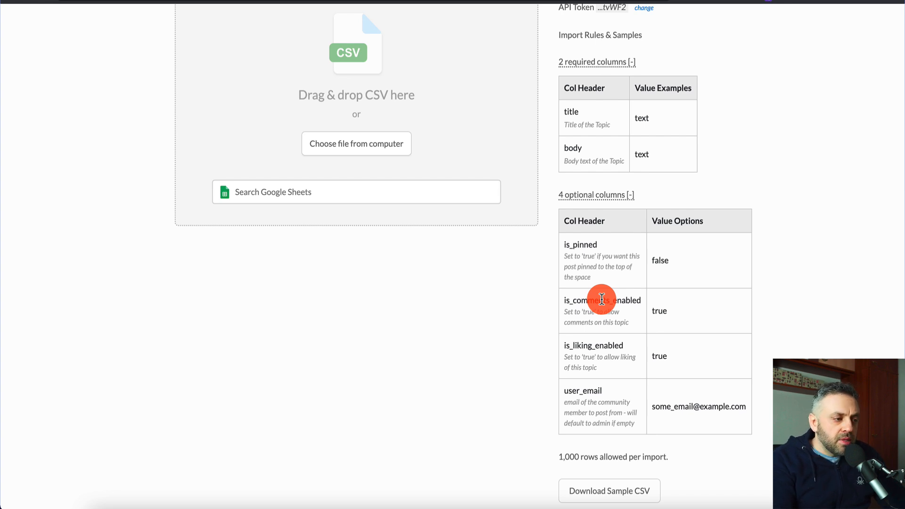
{"action": "scroll", "coordinate": [533, 313], "scroll_direction": "up", "scroll_amount": 3}
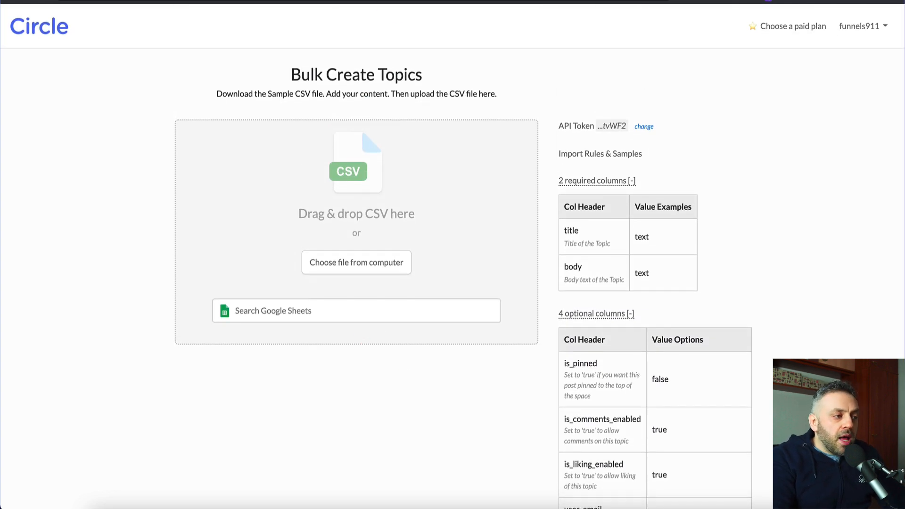
Download the current sheet of the Google Sheets spreadsheet as a comma-separated values file
{"action": "left_click", "coordinate": [142, 1]}
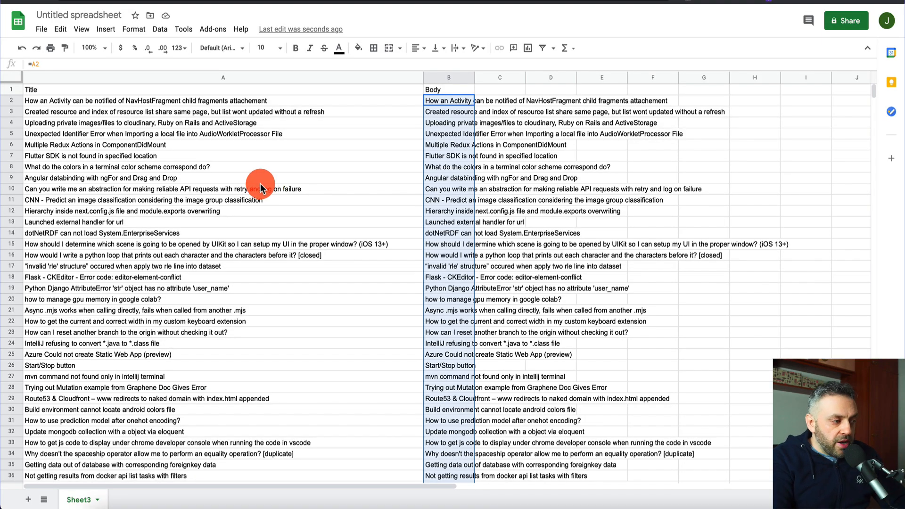
{"action": "left_click", "coordinate": [41, 29]}
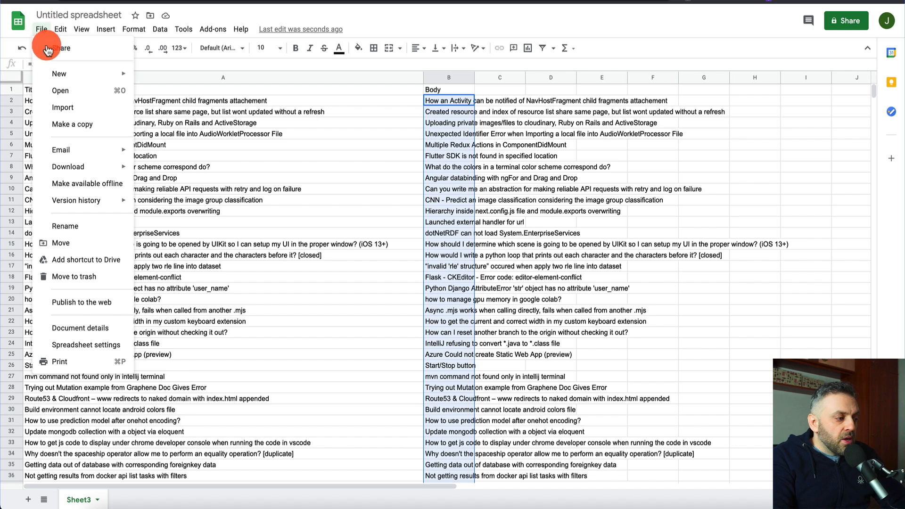
{"action": "mouse_move", "coordinate": [93, 170]}
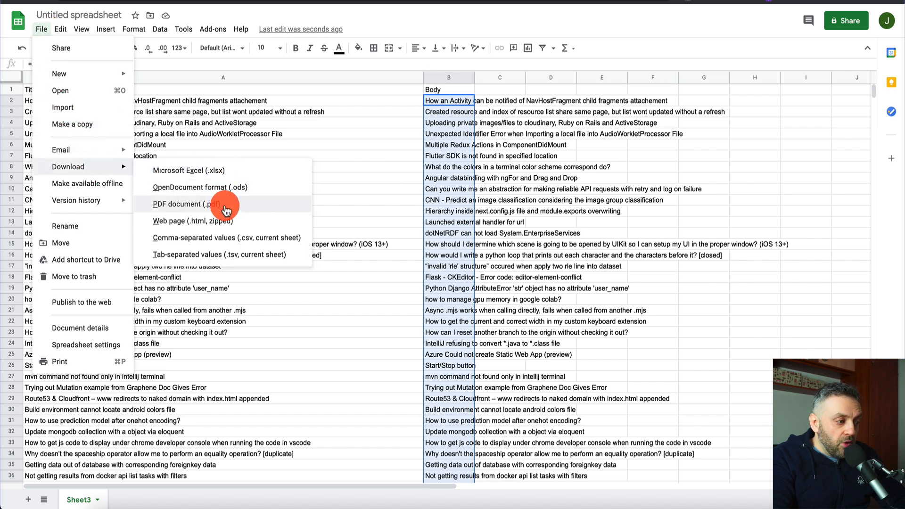
{"action": "left_click", "coordinate": [209, 241]}
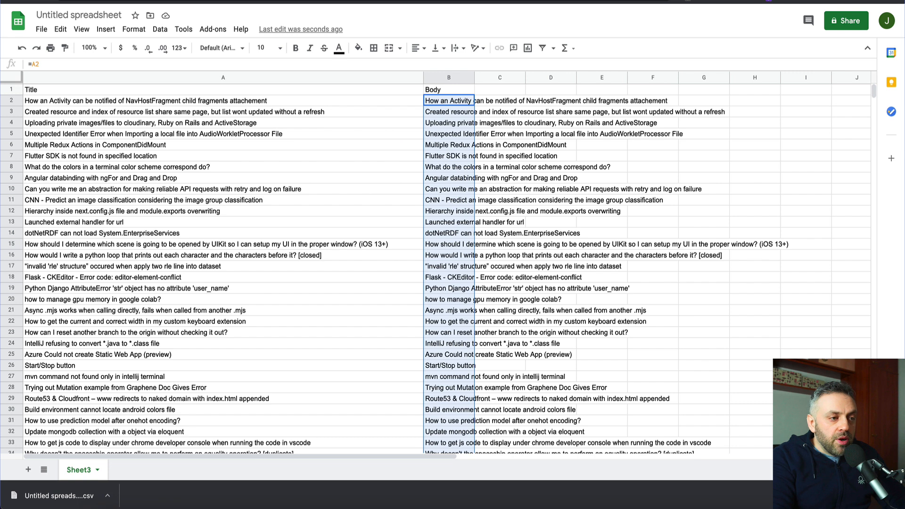
Upload the downloaded CSV to EasyCSV's Bulk Create Topics page, validate it for the ProgrammersHeaven space and expand its error details
{"action": "left_click", "coordinate": [519, 1]}
{"action": "left_click_drag", "start_coordinate": [74, 493], "coordinate": [390, 205]}
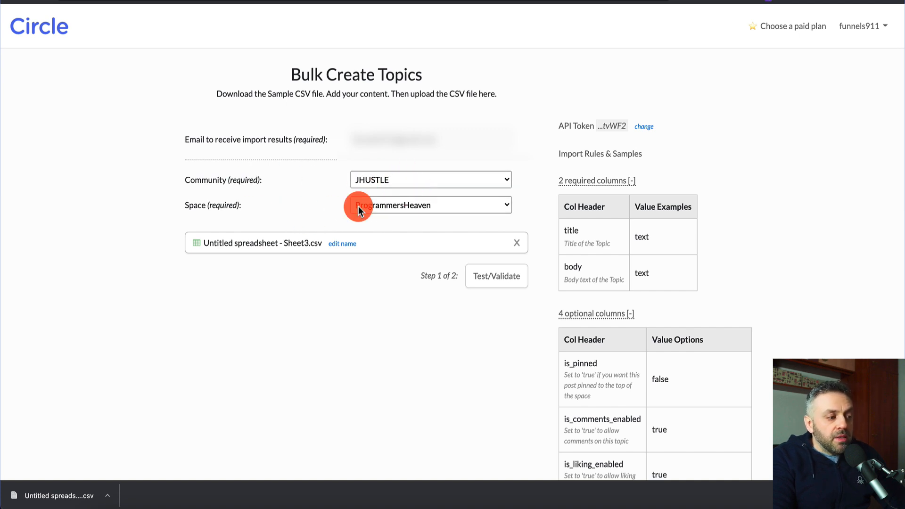
{"action": "left_click", "coordinate": [502, 281]}
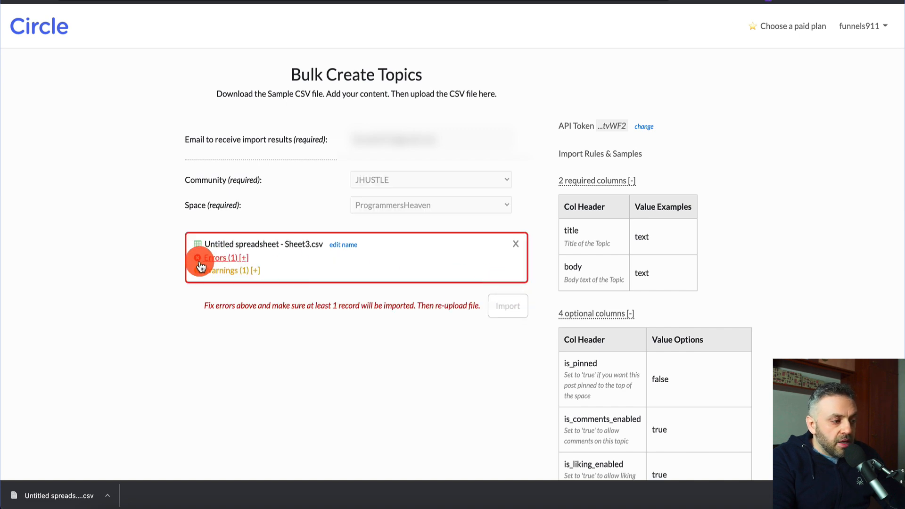
{"action": "left_click", "coordinate": [221, 257]}
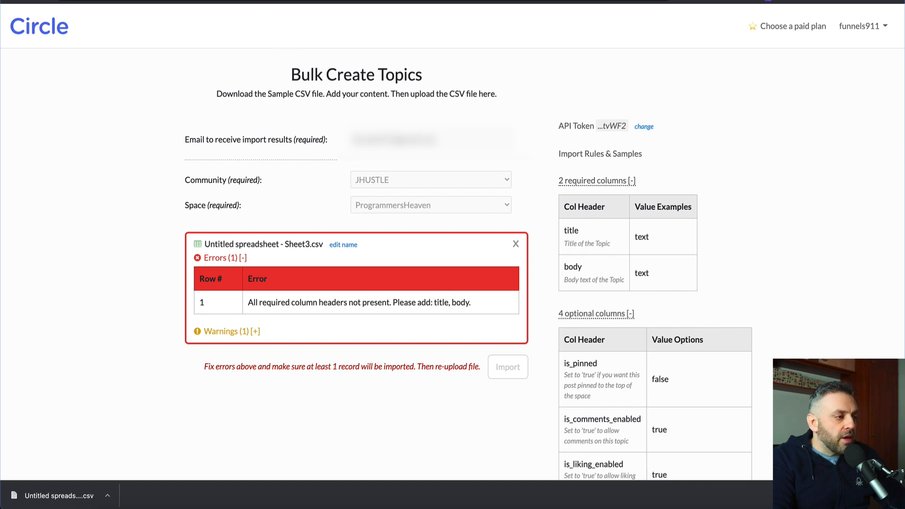
Back in Google Sheets, change the headers in A1 and B1 to lowercase title and body
{"action": "left_click", "coordinate": [249, 1]}
{"action": "left_click", "coordinate": [66, 90]}
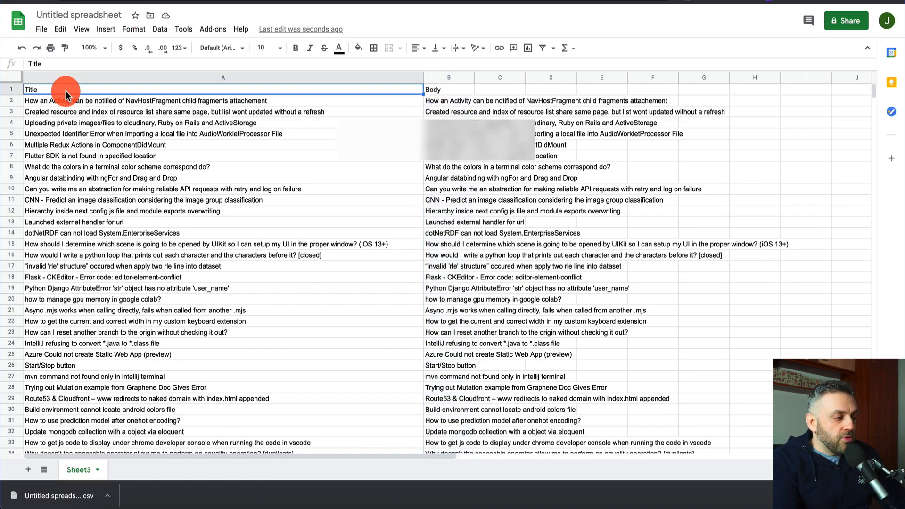
{"action": "type", "text": "title"}
{"action": "key", "text": "Return"}
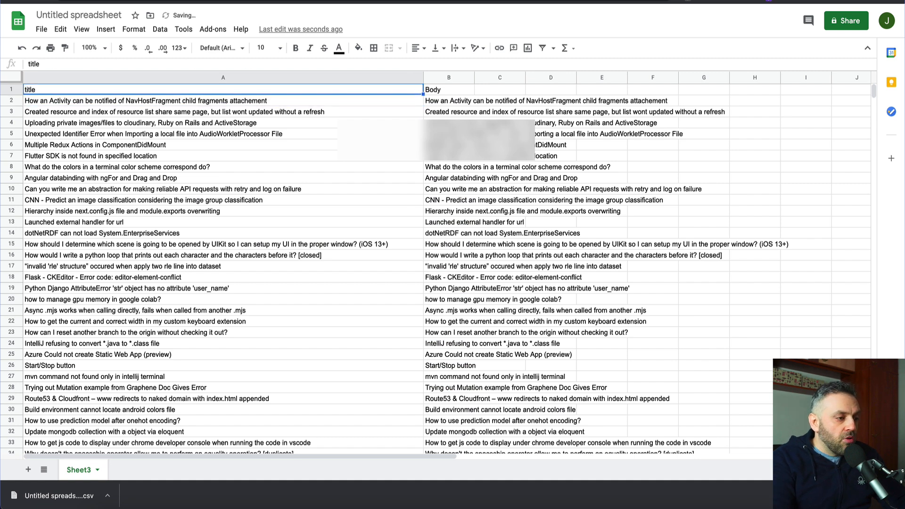
{"action": "key", "text": "Up"}
{"action": "key", "text": "Right"}
{"action": "type", "text": "body"}
{"action": "key", "text": "Return"}
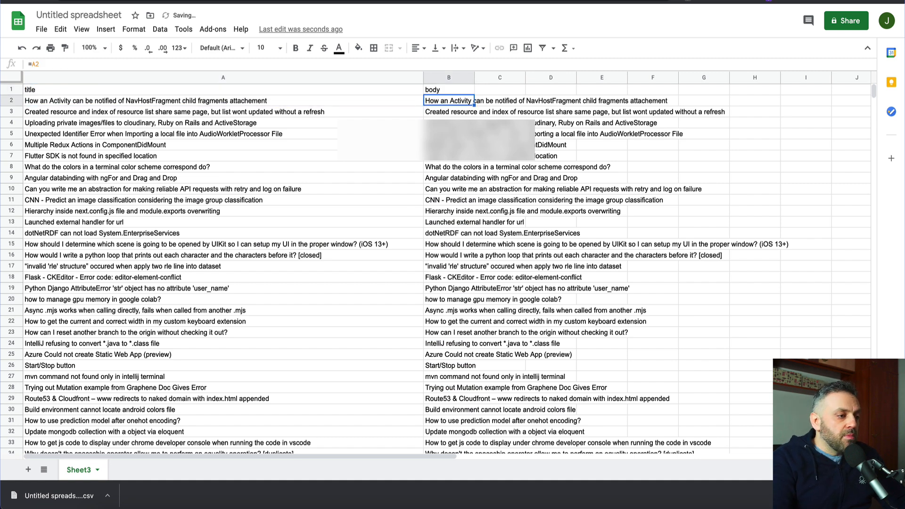
Export the sheet with the corrected headers as a new CSV file
{"action": "left_click", "coordinate": [43, 32]}
{"action": "mouse_move", "coordinate": [76, 165]}
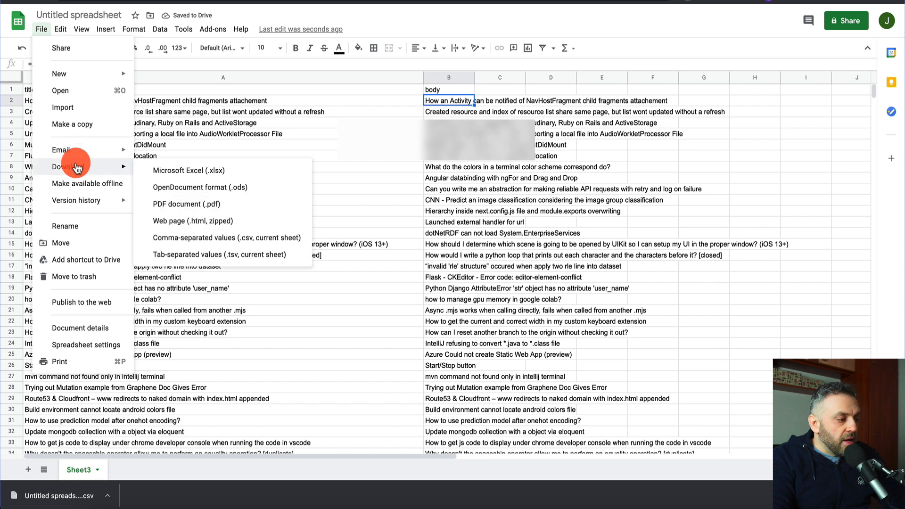
{"action": "left_click", "coordinate": [194, 241]}
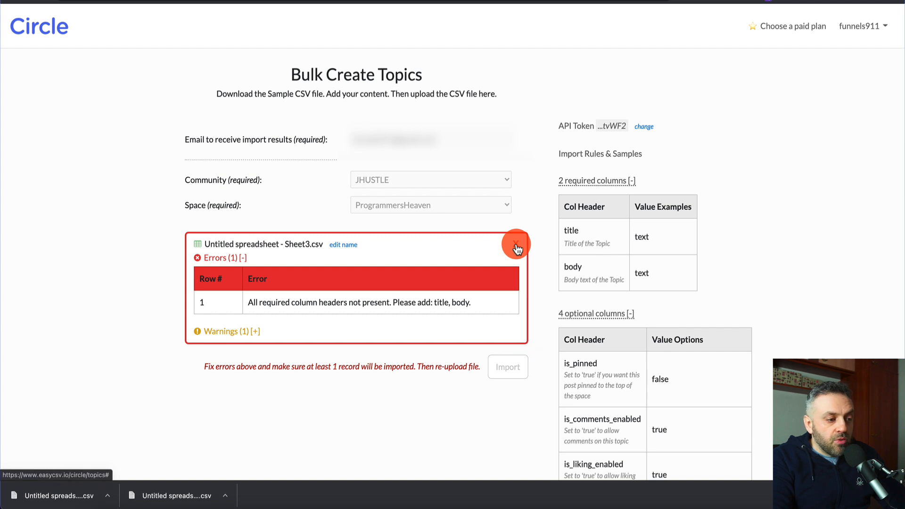
In EasyCSV, remove the rejected file and upload Untitled spreadsheet - Sheet3 (1).csv instead
{"action": "left_click", "coordinate": [342, 245]}
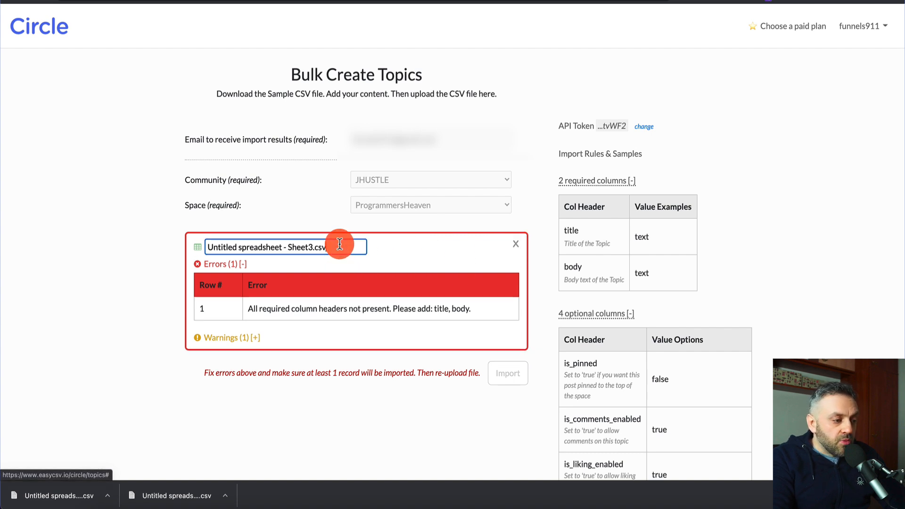
{"action": "left_click", "coordinate": [515, 243]}
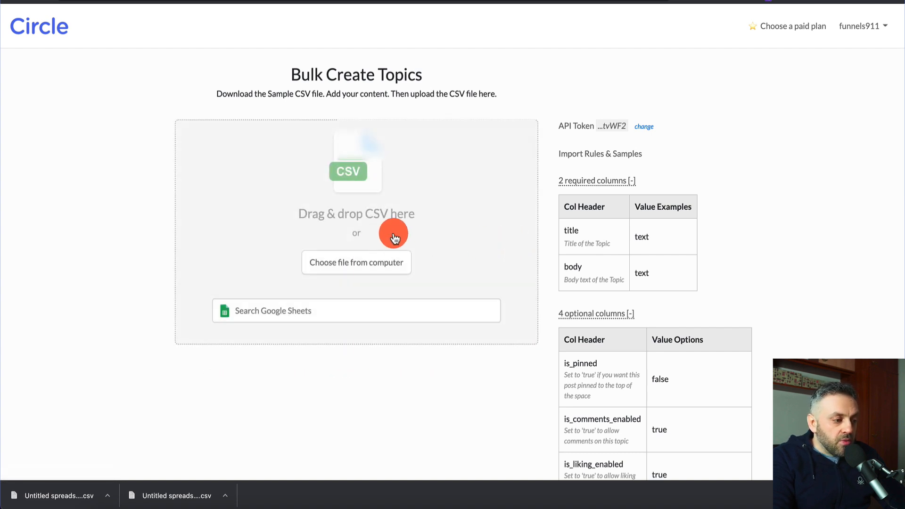
{"action": "left_click_drag", "start_coordinate": [61, 493], "coordinate": [347, 202]}
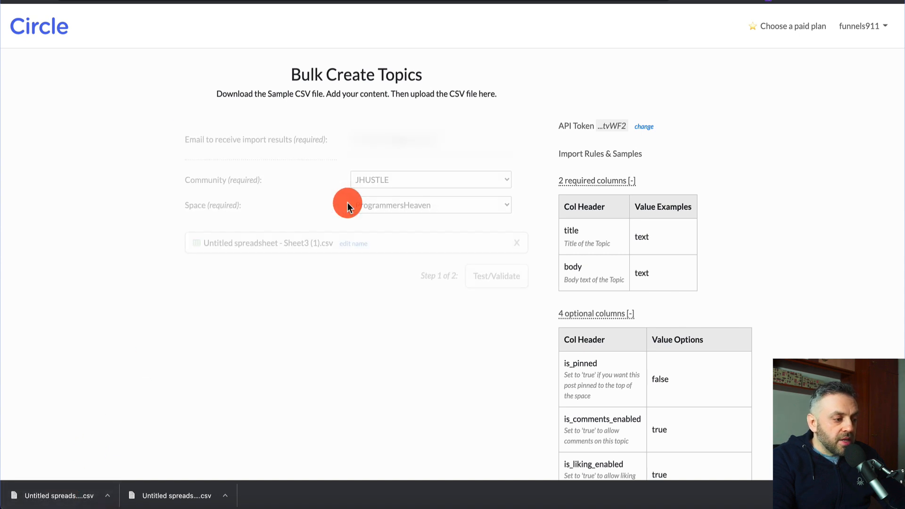
Validate the uploaded CSV for the JHUSTLE community's ProgrammersHeaven space and import its 50 records
{"action": "left_click", "coordinate": [485, 274]}
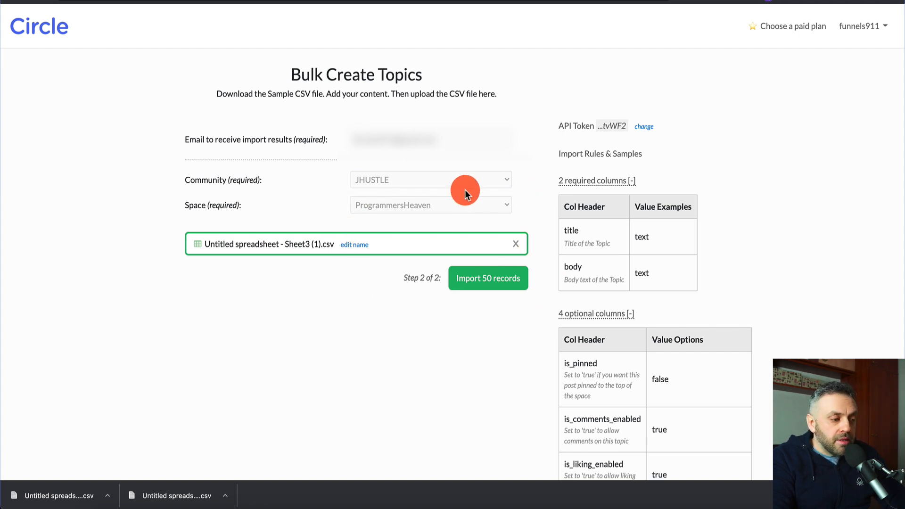
{"action": "left_click", "coordinate": [495, 290]}
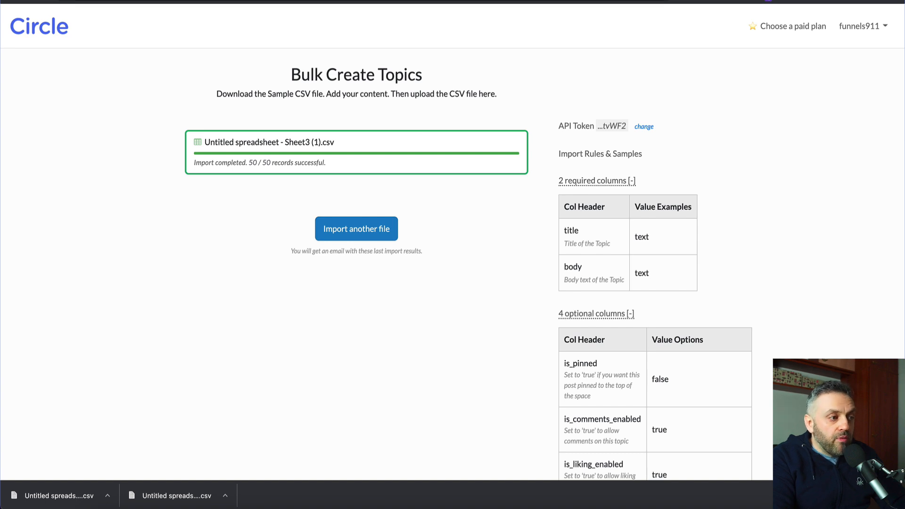
Switch to Circle, go to the JHUSTLE community's ProgrammersHeaven space and review the imported topics
{"action": "left_click", "coordinate": [203, 2]}
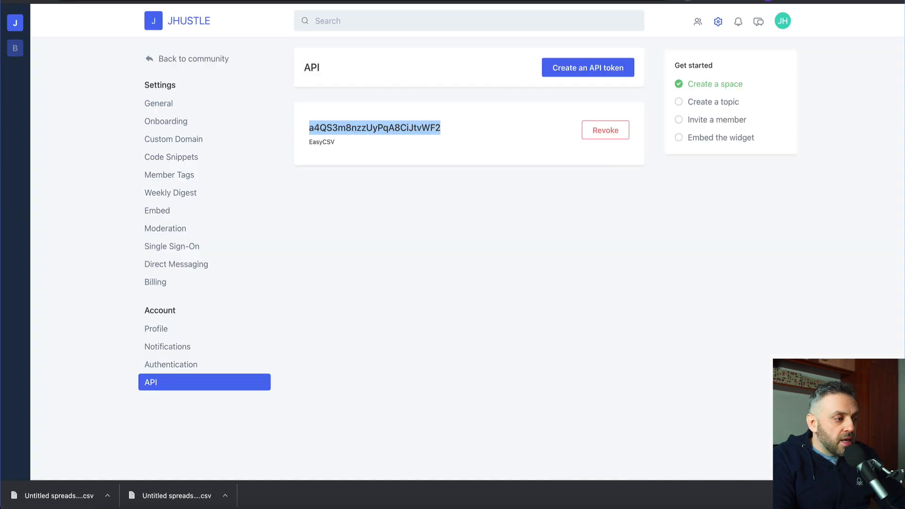
{"action": "left_click", "coordinate": [202, 22]}
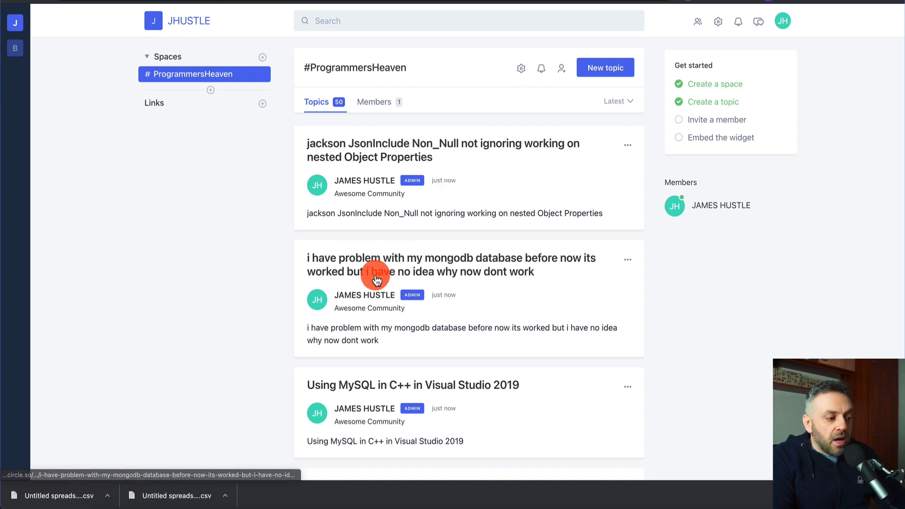
{"action": "scroll", "coordinate": [439, 283], "scroll_direction": "down", "scroll_amount": 6}
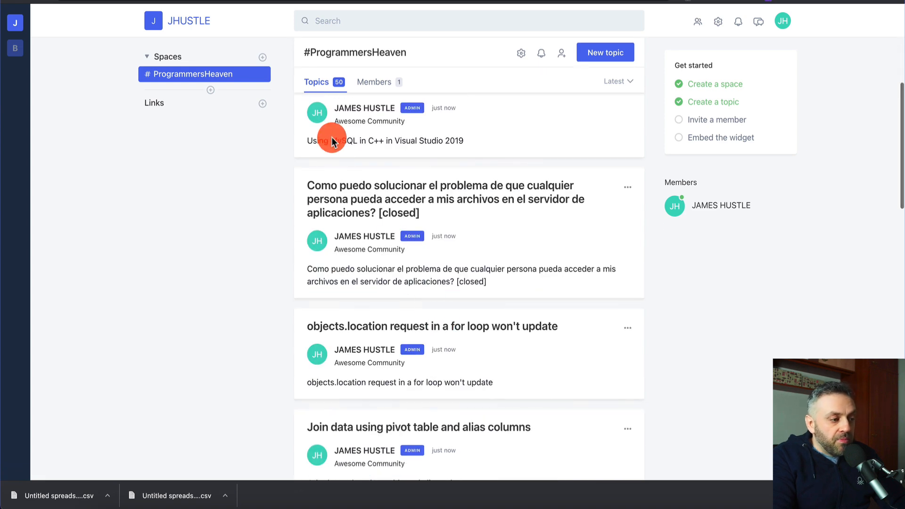
{"action": "scroll", "coordinate": [468, 143], "scroll_direction": "up", "scroll_amount": 6}
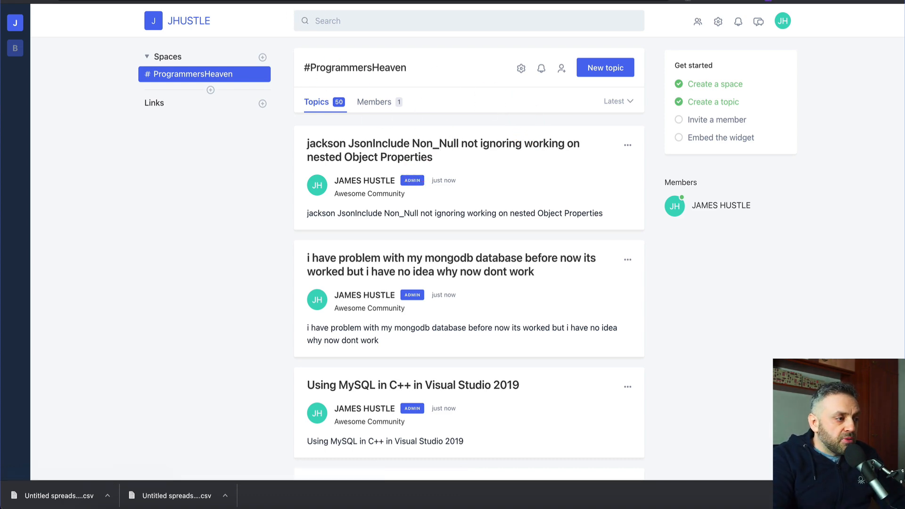
Switch to the Google Sheets spreadsheet and widen column B so the full body texts fit
{"action": "left_click", "coordinate": [203, 1]}
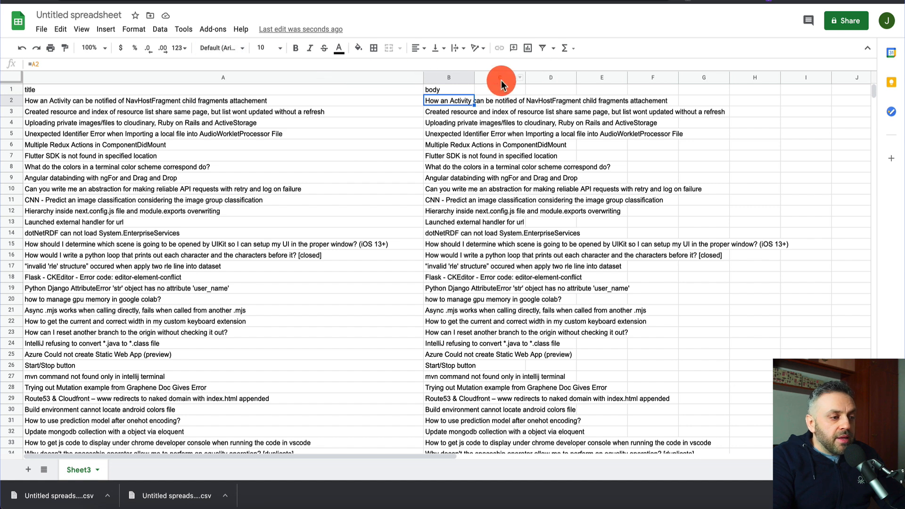
{"action": "left_click_drag", "start_coordinate": [473, 76], "coordinate": [788, 84]}
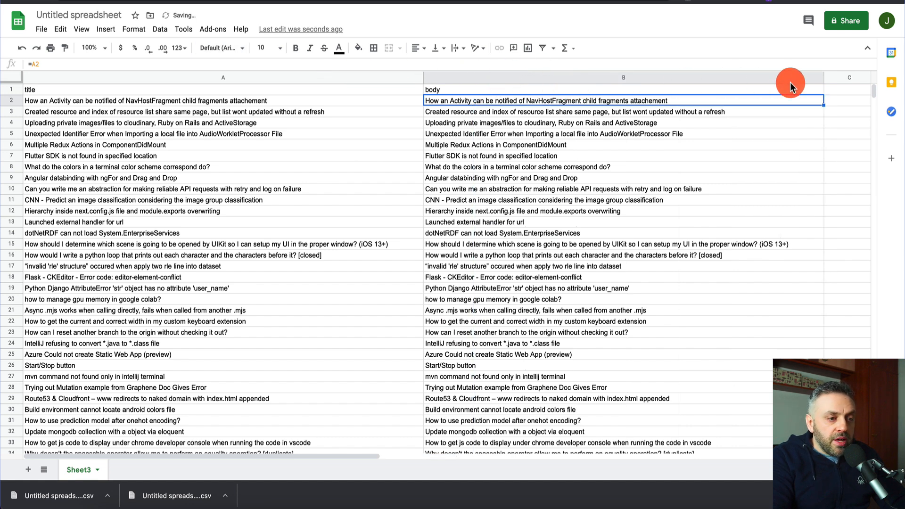
{"action": "scroll", "coordinate": [788, 84], "scroll_direction": "right", "scroll_amount": 10}
{"action": "scroll", "coordinate": [587, 124], "scroll_direction": "left", "scroll_amount": 10}
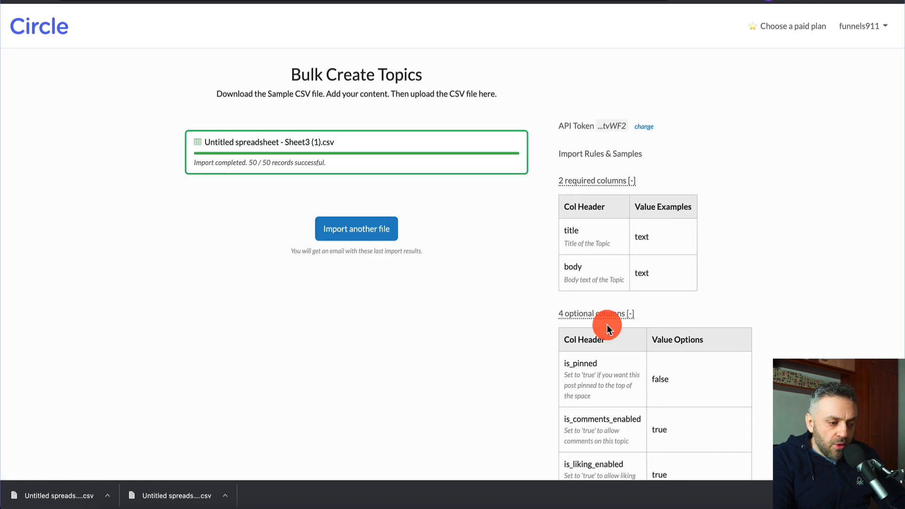
Copy the user_email column name from EasyCSV's optional columns table
{"action": "scroll", "coordinate": [607, 324], "scroll_direction": "down", "scroll_amount": 2}
{"action": "left_click_drag", "start_coordinate": [612, 414], "coordinate": [564, 414]}
{"action": "key", "text": "ctrl+c"}
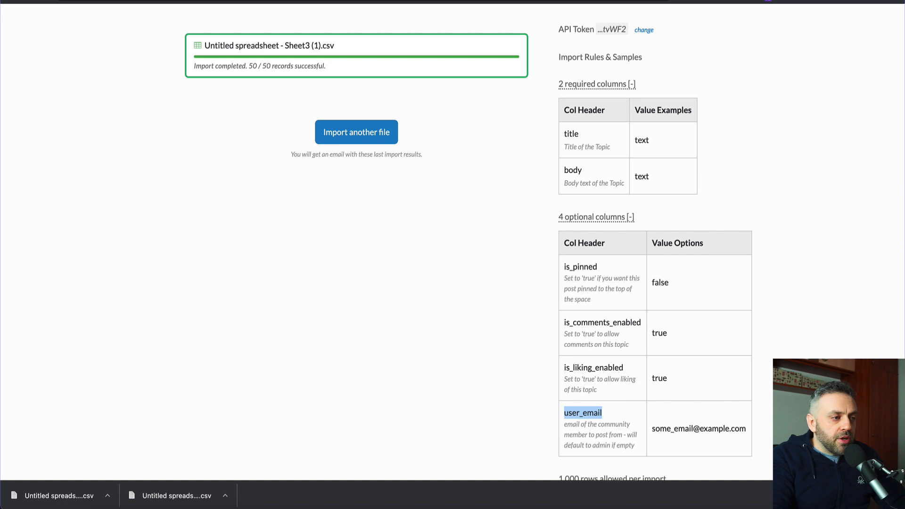
Return to the spreadsheet and narrow columns A and B to make room for column C
{"action": "left_click", "coordinate": [518, 1]}
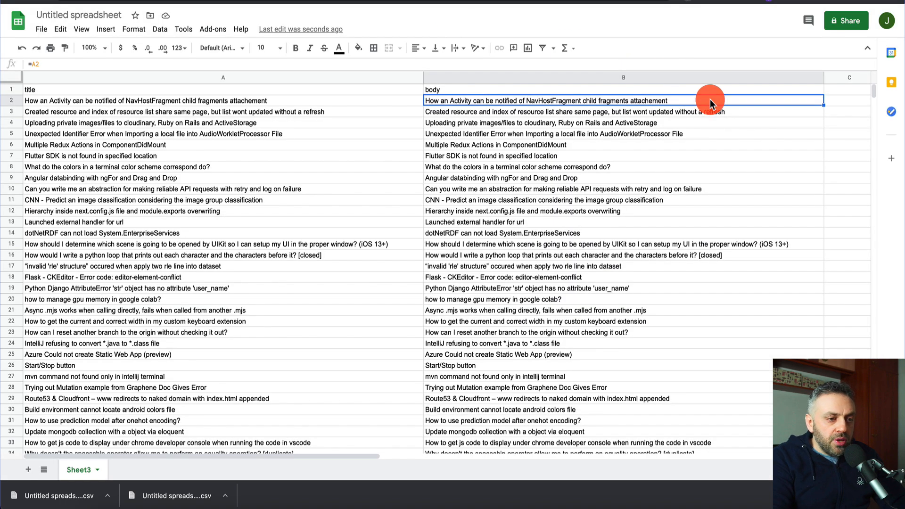
{"action": "scroll", "coordinate": [710, 100], "scroll_direction": "right", "scroll_amount": 15}
{"action": "scroll", "coordinate": [417, 106], "scroll_direction": "left", "scroll_amount": 1}
{"action": "scroll", "coordinate": [612, 125], "scroll_direction": "left", "scroll_amount": 14}
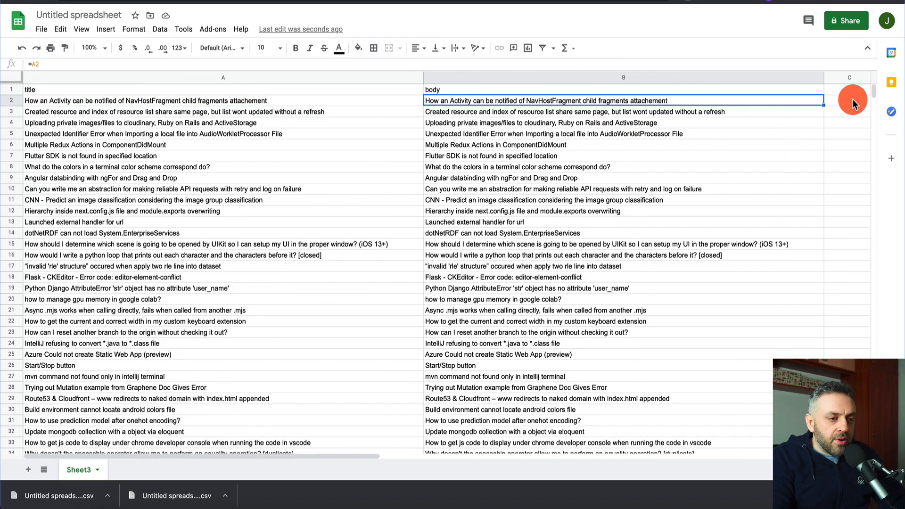
{"action": "left_click", "coordinate": [839, 90]}
{"action": "left_click_drag", "start_coordinate": [824, 80], "coordinate": [632, 81]}
{"action": "left_click_drag", "start_coordinate": [423, 81], "coordinate": [211, 81]}
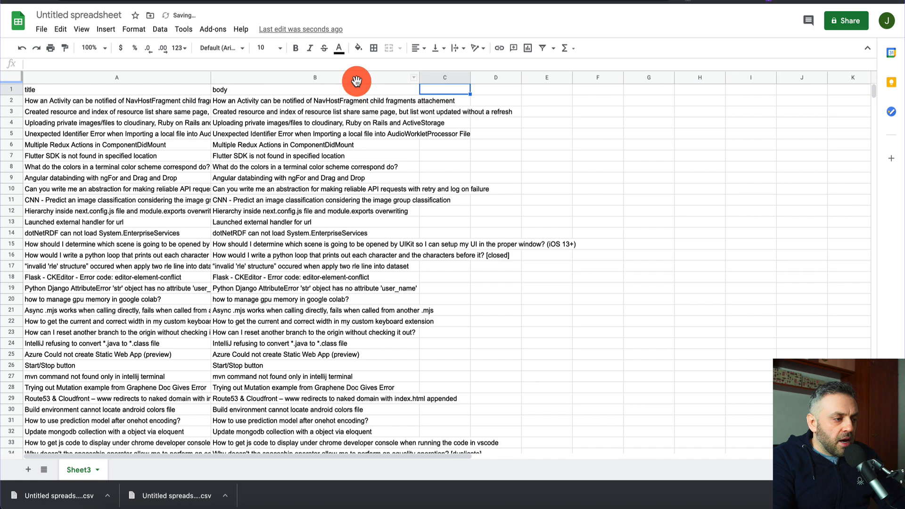
Wrap the text in the title and body columns
{"action": "left_click", "coordinate": [168, 72]}
{"action": "key", "text": "shift+Right"}
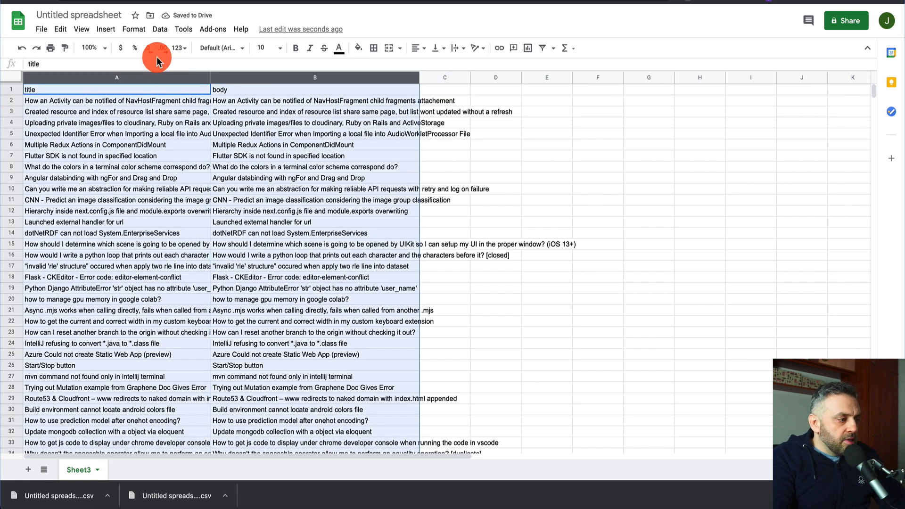
{"action": "left_click", "coordinate": [135, 26]}
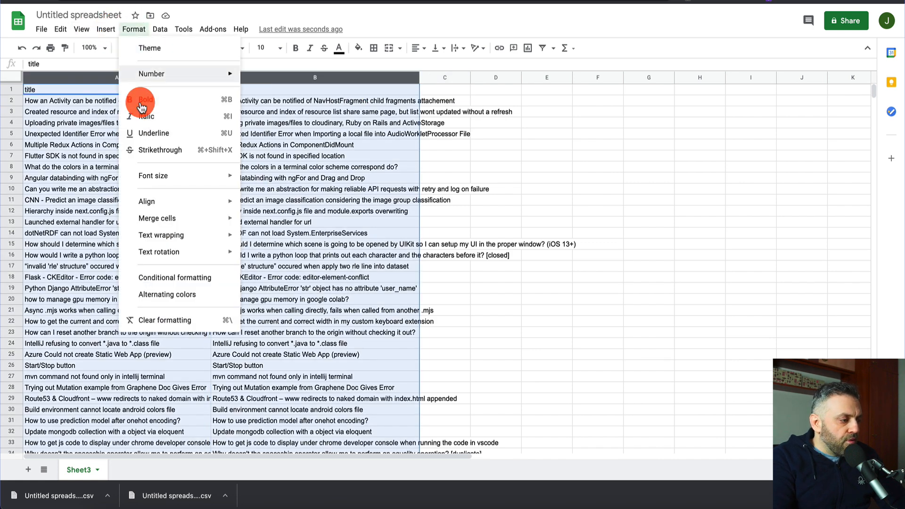
{"action": "left_click", "coordinate": [207, 235]}
{"action": "left_click", "coordinate": [267, 255]}
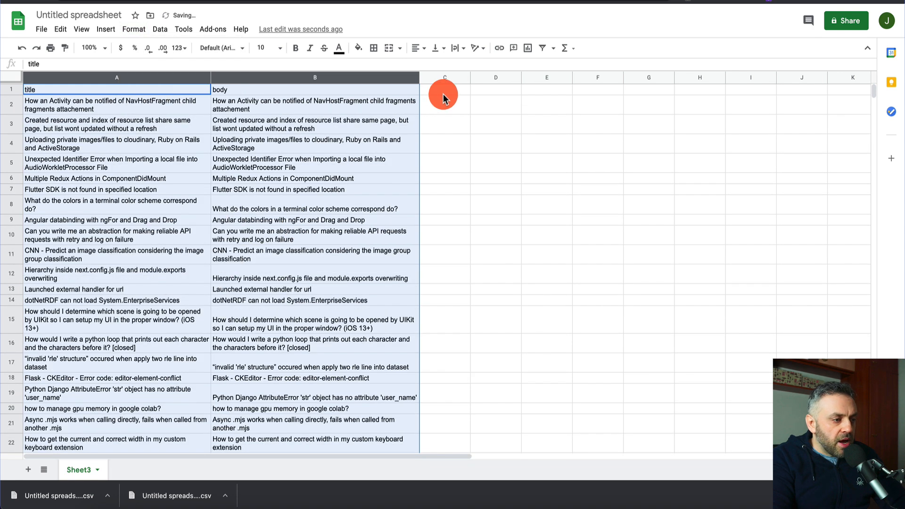
Add the copied user_email header in cell C1, pasted without its source formatting
{"action": "left_click", "coordinate": [446, 90]}
{"action": "key", "text": "ctrl+v"}
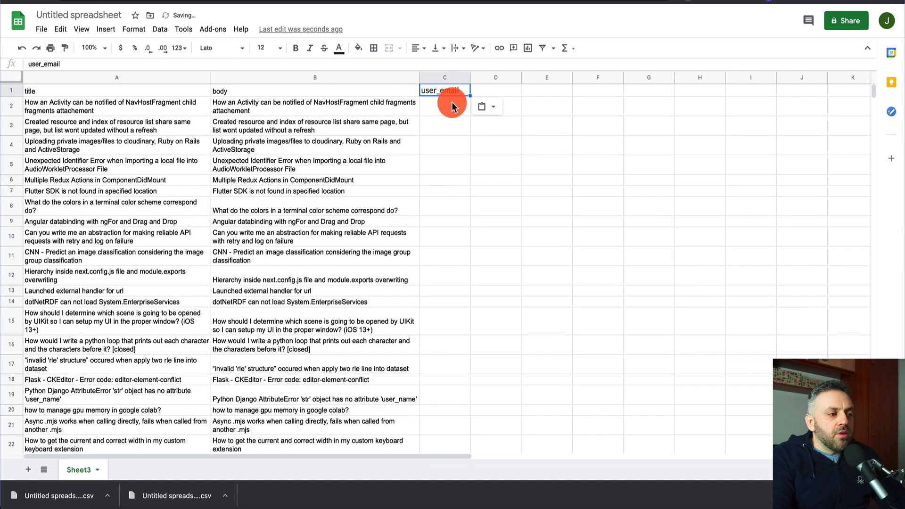
{"action": "key", "text": "ctrl+z"}
{"action": "key", "text": "ctrl+shift+v"}
{"action": "left_click", "coordinate": [452, 103]}
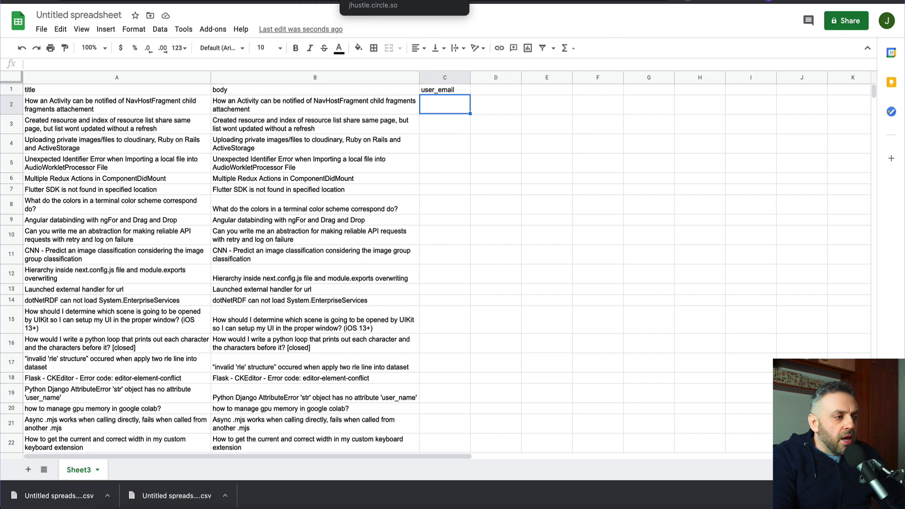
Switch to the Circle community and review its member management page, single-member invitation form and member actions
{"action": "left_click", "coordinate": [373, 2]}
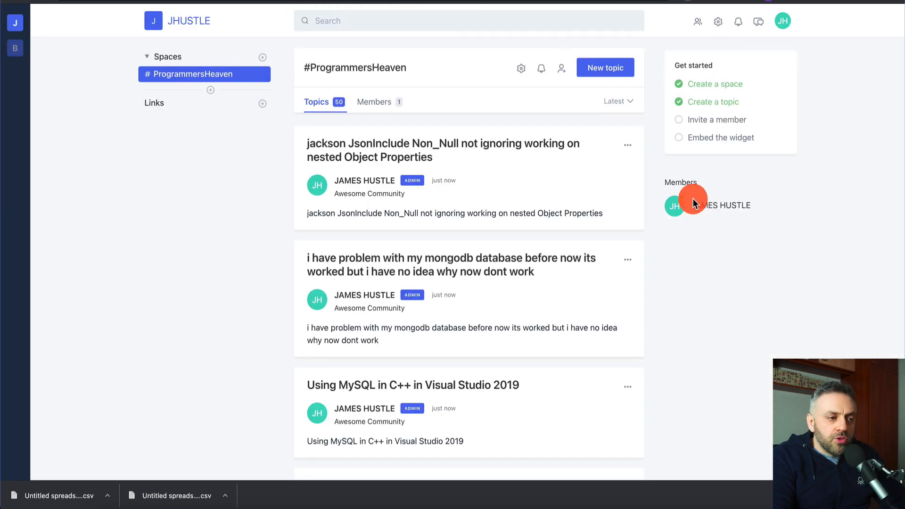
{"action": "left_click", "coordinate": [698, 29]}
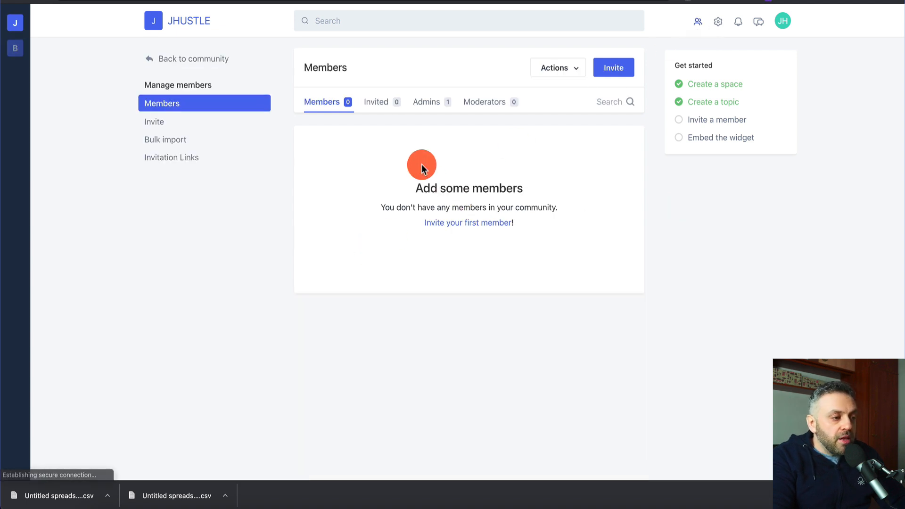
{"action": "left_click", "coordinate": [160, 123]}
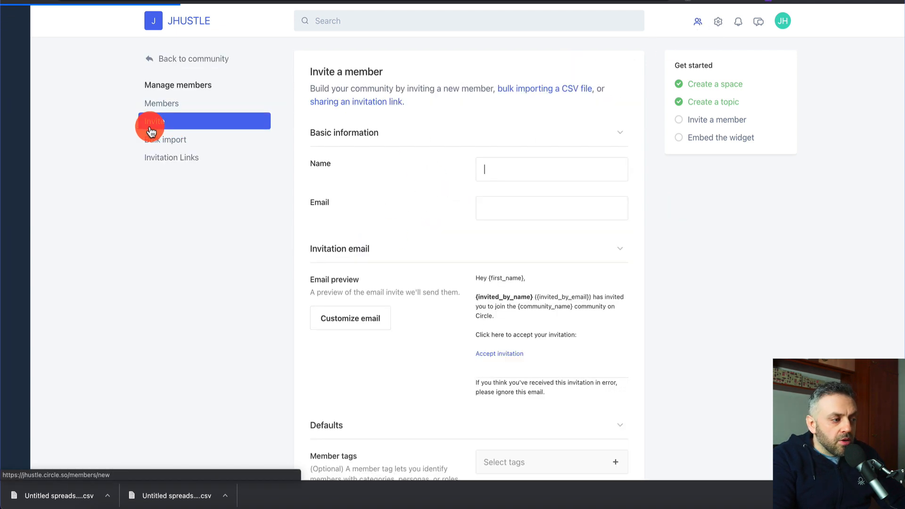
{"action": "left_click", "coordinate": [207, 106]}
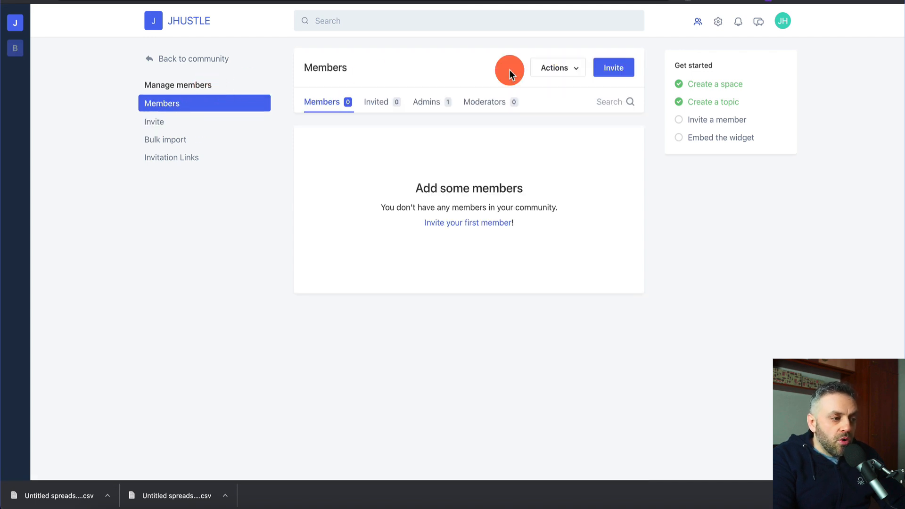
{"action": "left_click", "coordinate": [575, 70]}
{"action": "left_click", "coordinate": [552, 94]}
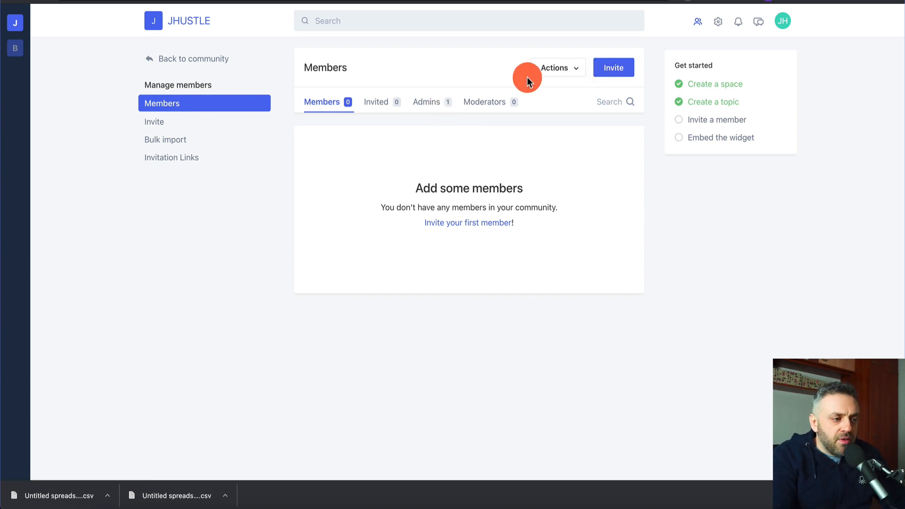
Examine the CSV bulk import page for members, including its upload, invitation email, tag and space options, and return to the community
{"action": "left_click", "coordinate": [574, 77]}
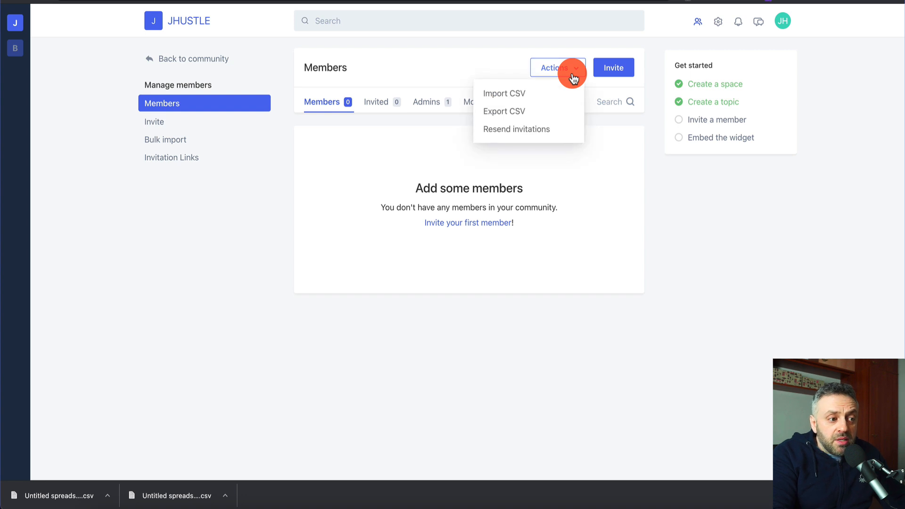
{"action": "left_click", "coordinate": [519, 93]}
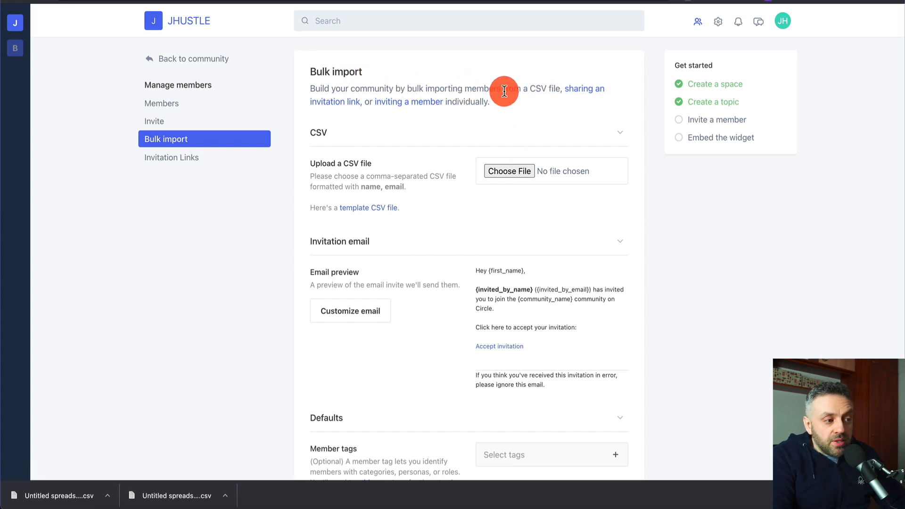
{"action": "scroll", "coordinate": [431, 250], "scroll_direction": "down", "scroll_amount": 2}
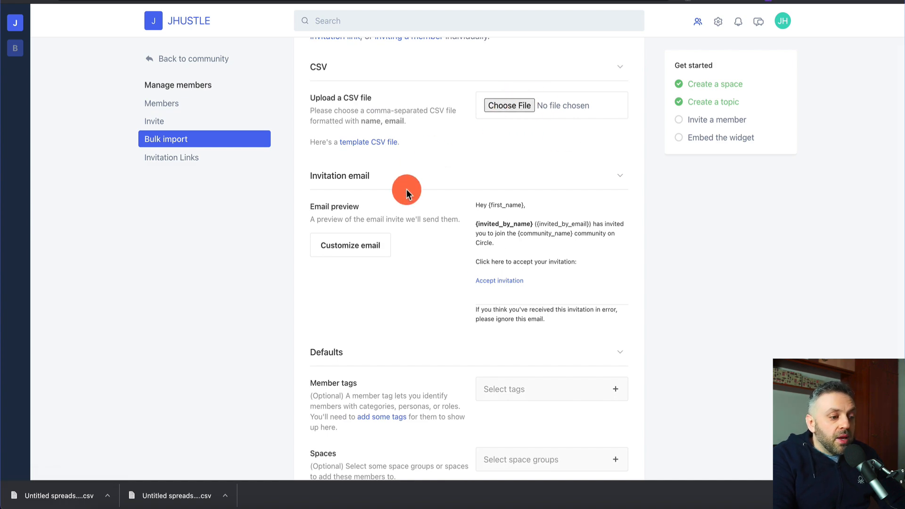
{"action": "scroll", "coordinate": [406, 191], "scroll_direction": "down", "scroll_amount": 4}
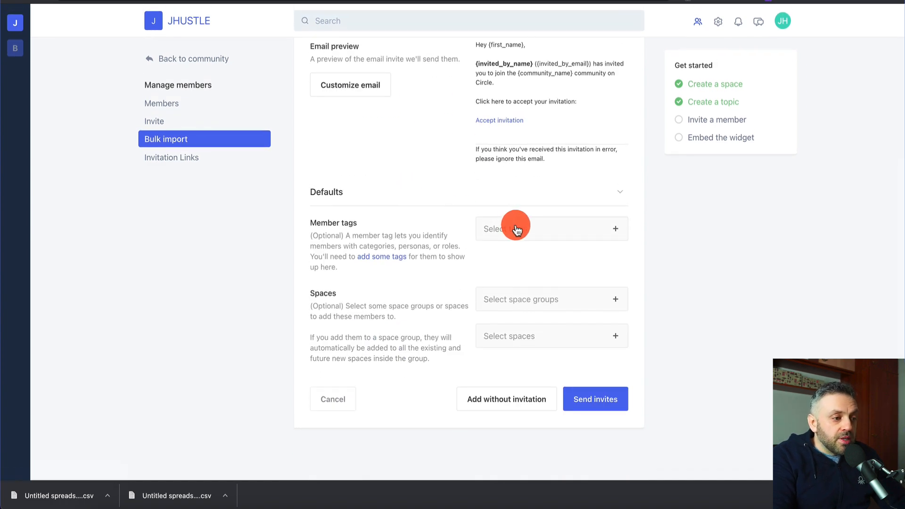
{"action": "scroll", "coordinate": [515, 229], "scroll_direction": "up", "scroll_amount": 2}
{"action": "scroll", "coordinate": [432, 242], "scroll_direction": "up", "scroll_amount": 3}
{"action": "scroll", "coordinate": [432, 242], "scroll_direction": "left", "scroll_amount": 5}
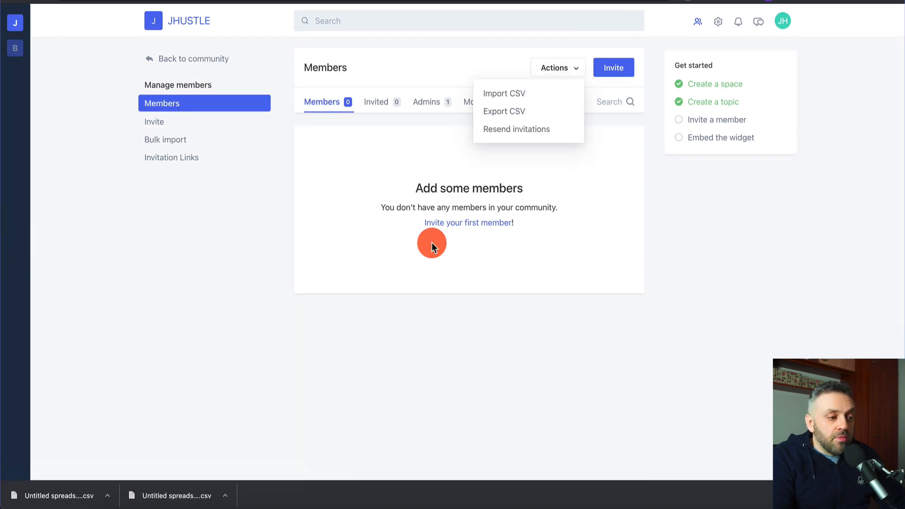
{"action": "left_click", "coordinate": [612, 202]}
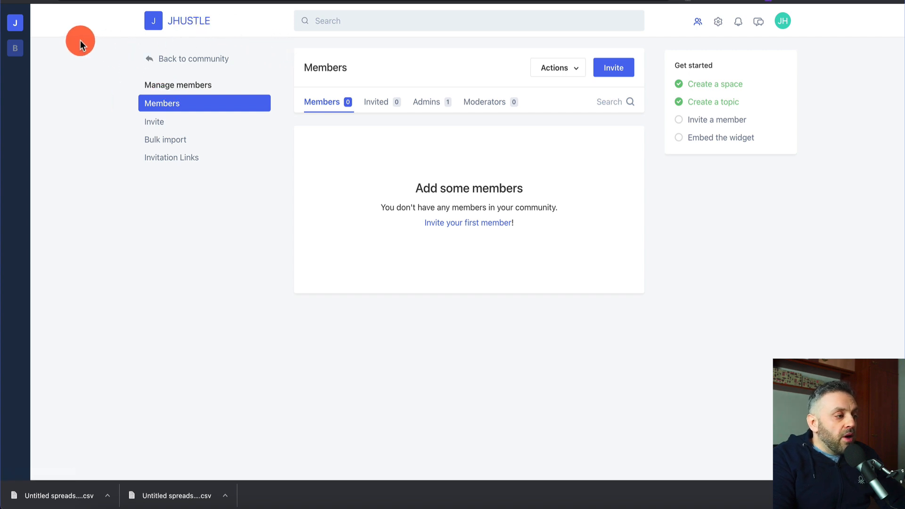
{"action": "left_click", "coordinate": [197, 61]}
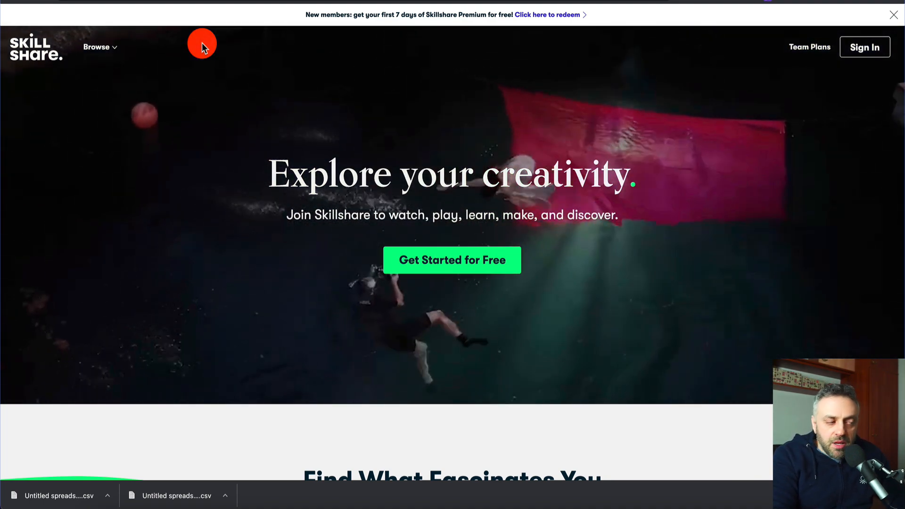
Look through the Skillshare and Udemy home pages down to their footers for the affiliate program links
{"action": "scroll", "coordinate": [112, 222], "scroll_direction": "down", "scroll_amount": 10}
{"action": "scroll", "coordinate": [112, 222], "scroll_direction": "down", "scroll_amount": 10}
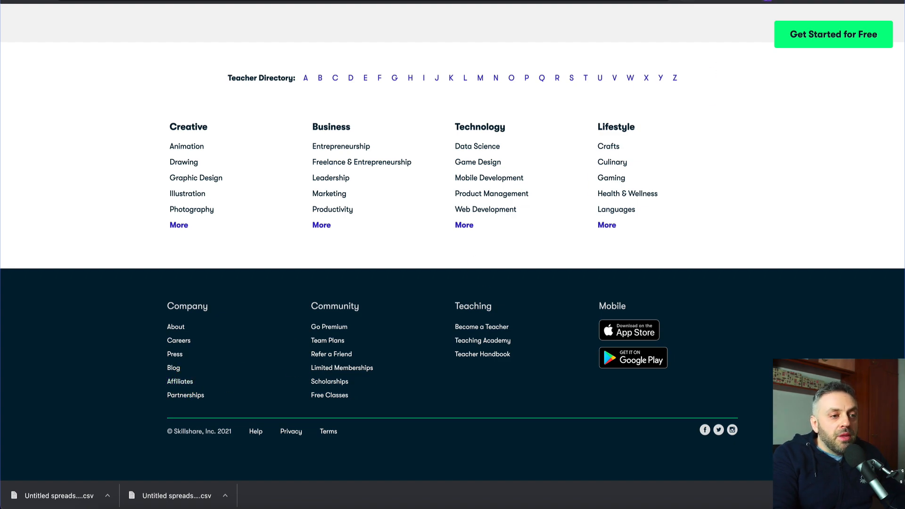
{"action": "left_click", "coordinate": [765, 0]}
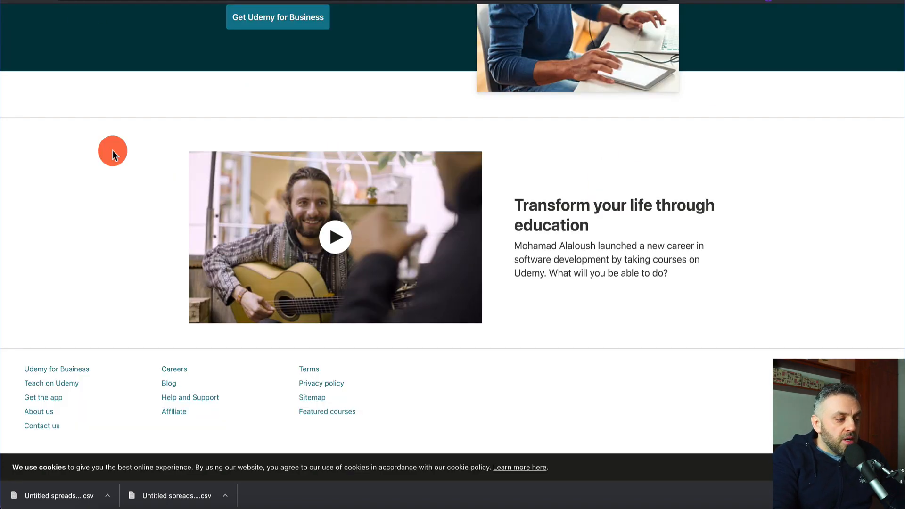
{"action": "scroll", "coordinate": [112, 150], "scroll_direction": "up", "scroll_amount": 20}
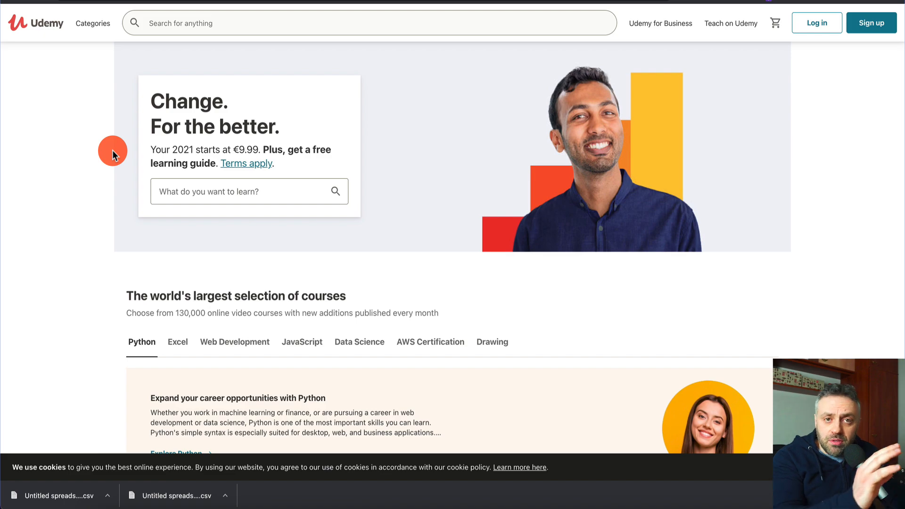
{"action": "scroll", "coordinate": [112, 150], "scroll_direction": "down", "scroll_amount": 20}
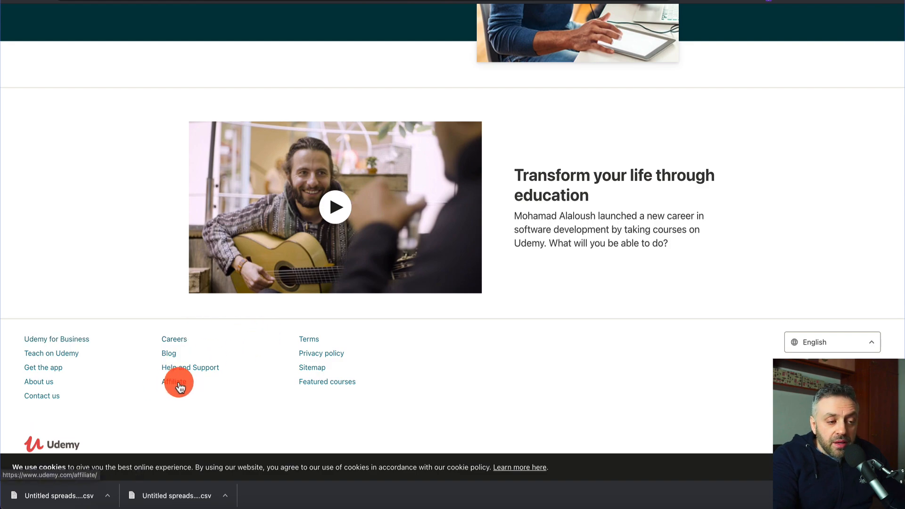
{"action": "scroll", "coordinate": [394, 225], "scroll_direction": "up", "scroll_amount": 20}
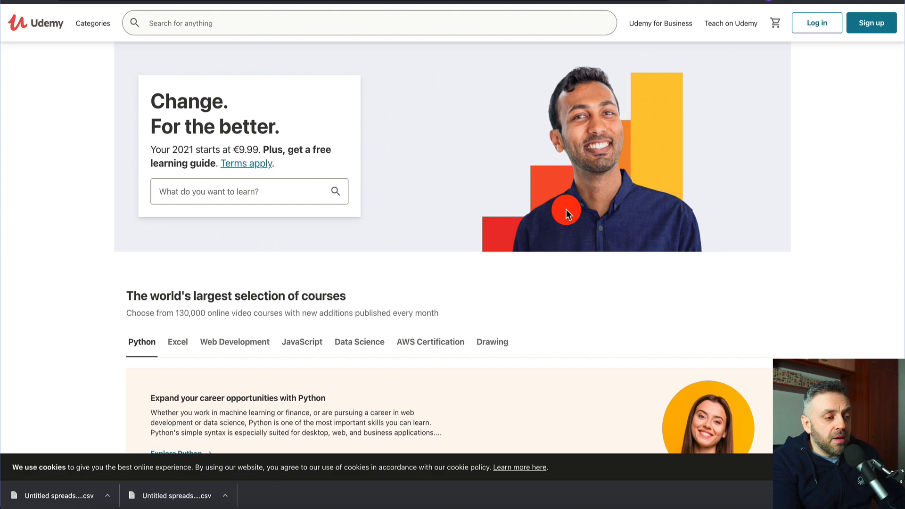
Search the Udemy home page for "affil" to locate the affiliate link
{"action": "key", "text": "ctrl+f"}
{"action": "type", "text": "aff"}
{"action": "key", "text": "Return"}
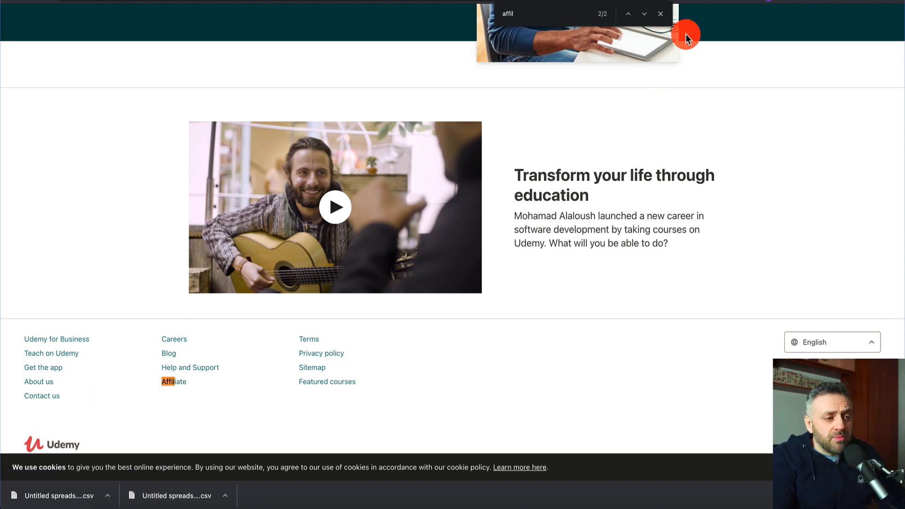
{"action": "left_click", "coordinate": [660, 13]}
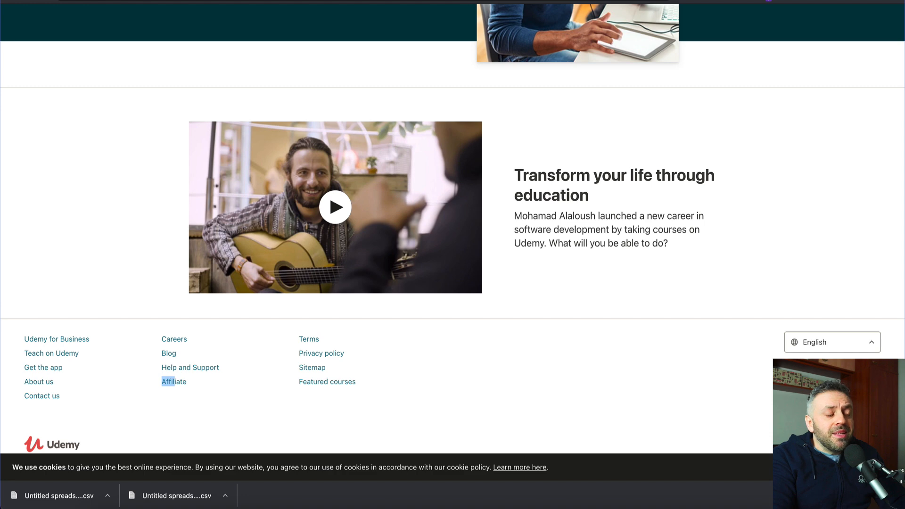
Switch to the Google results and examine the search suggestions for "skillshare vs"
{"action": "left_click", "coordinate": [353, 1]}
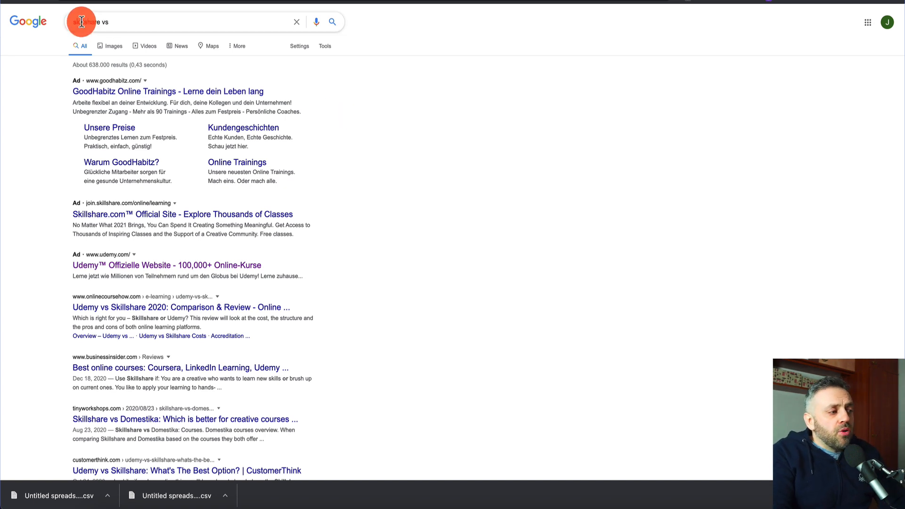
{"action": "left_click", "coordinate": [123, 22]}
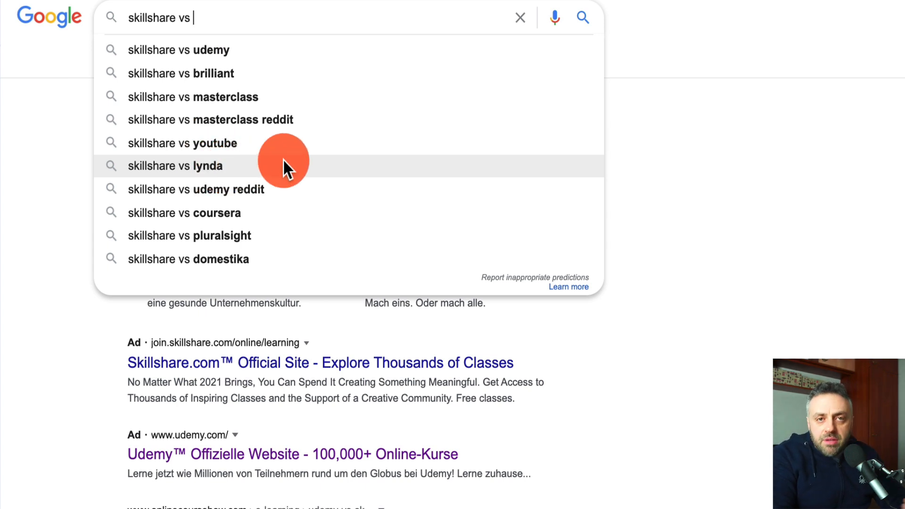
{"action": "left_click", "coordinate": [460, 315]}
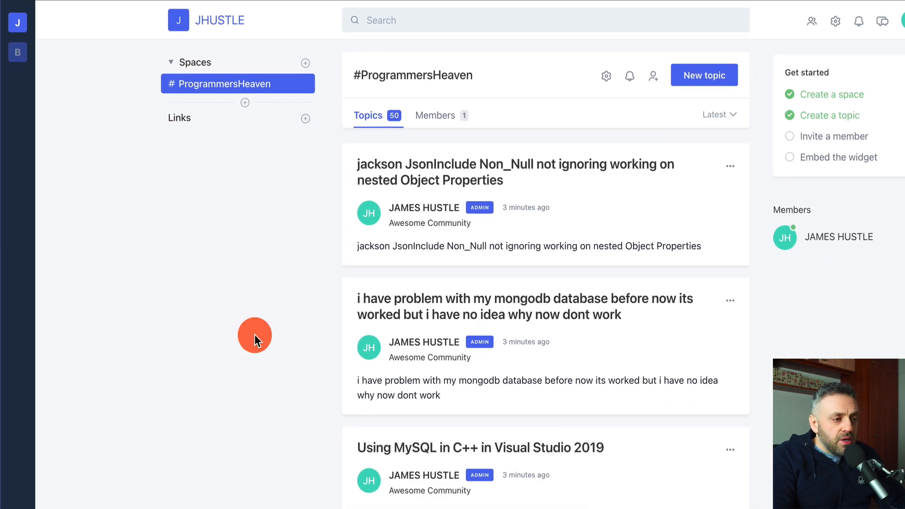
Start a new topic in the ProgrammersHeaven space titled This space is sponsored by "Skillshare" - Learn Python
{"action": "left_click", "coordinate": [704, 78]}
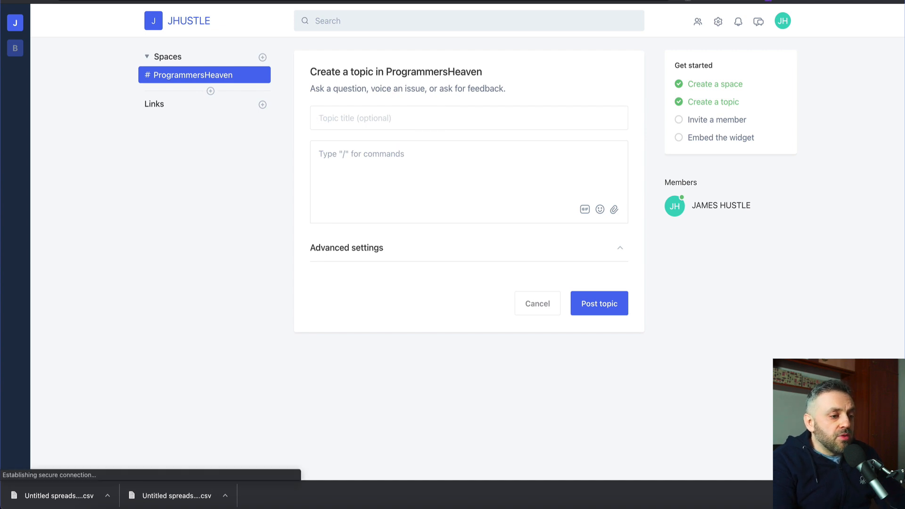
{"action": "left_click", "coordinate": [391, 123]}
{"action": "type", "text": "This space "}
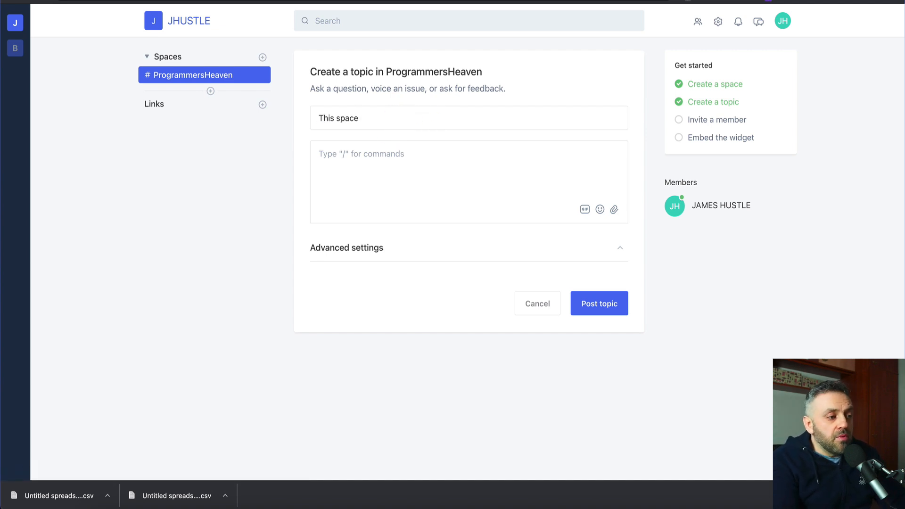
{"action": "type", "text": "is spon"}
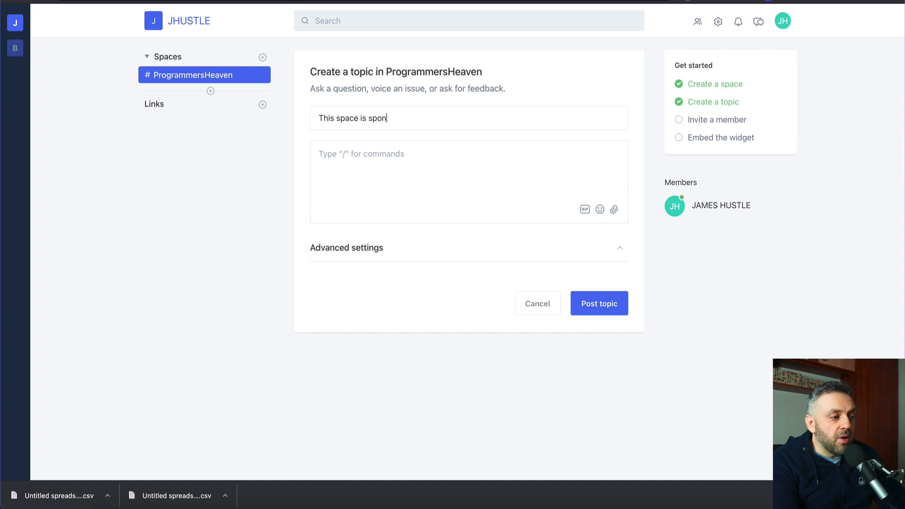
{"action": "type", "text": "sored by \"Sk"}
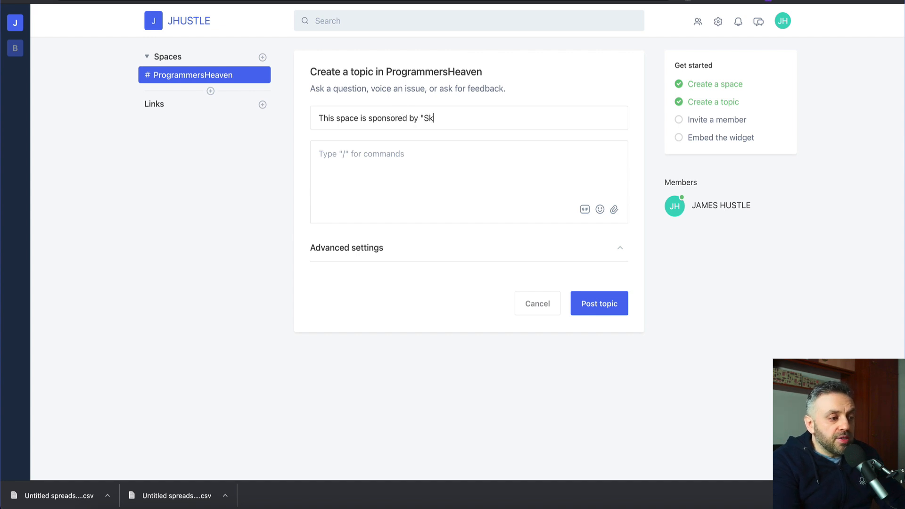
{"action": "type", "text": "illshare\" - Le"}
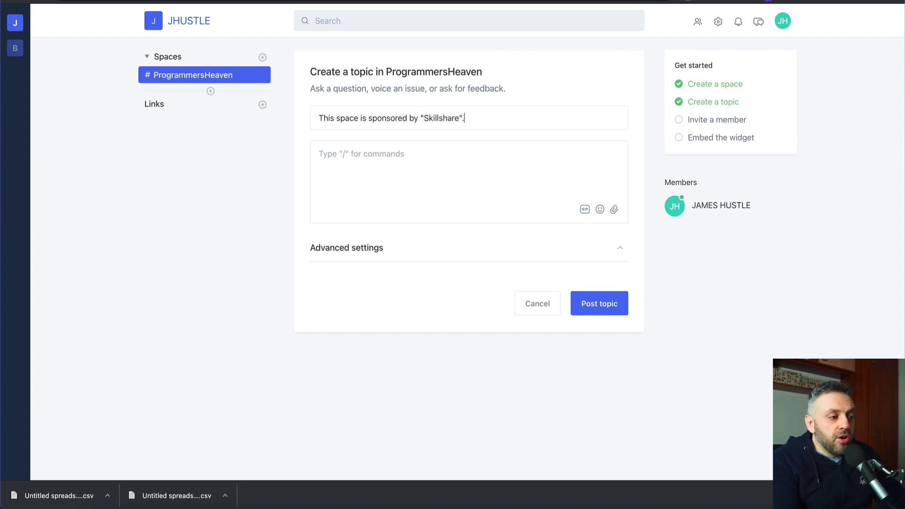
{"action": "type", "text": "arn Python"}
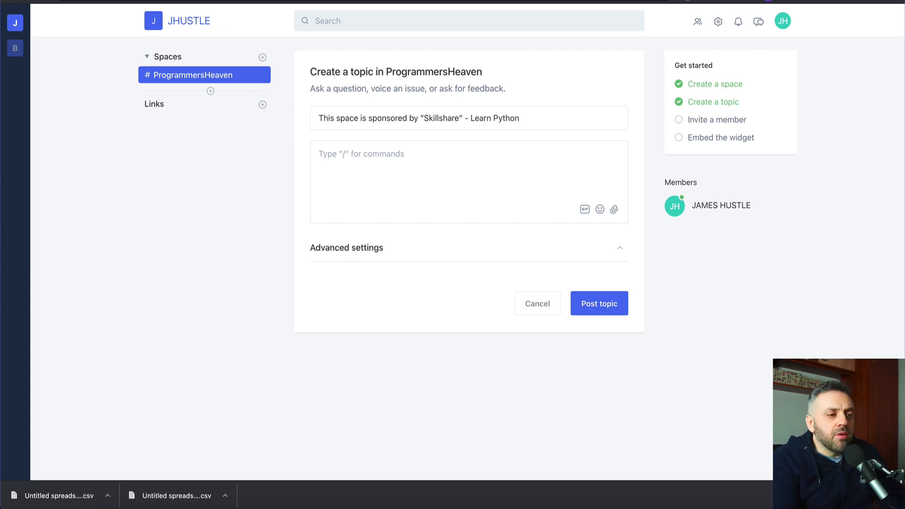
Replace Python with Node.js in the topic title
{"action": "key", "text": "BackSpace"}
{"action": "key", "text": "BackSpace"}
{"action": "key", "text": "BackSpace"}
{"action": "key", "text": "BackSpace"}
{"action": "key", "text": "BackSpace"}
{"action": "key", "text": "BackSpace"}
{"action": "key", "text": "BackSpace"}
{"action": "type", "text": "Node.js"}
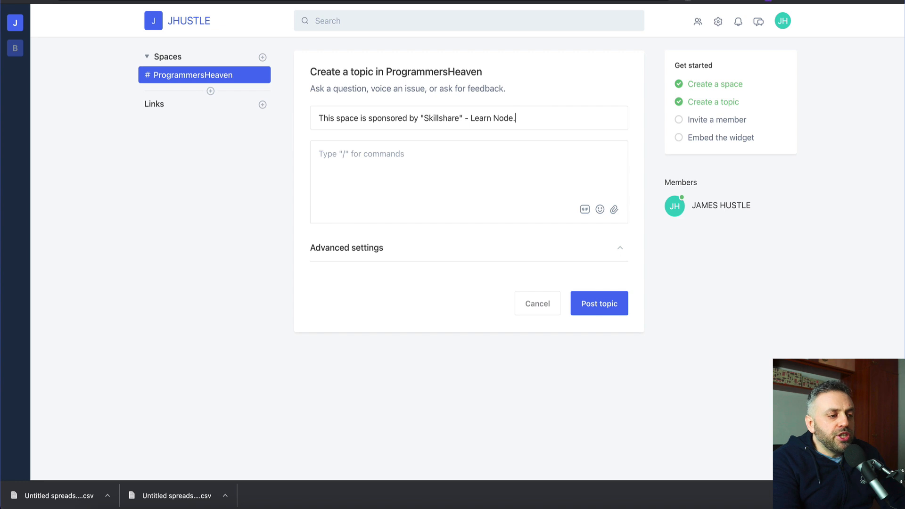
Change the ending of the topic title to "Learn Javascript at Skillshare"
{"action": "key", "text": "BackSpace"}
{"action": "key", "text": "BackSpace"}
{"action": "key", "text": "BackSpace"}
{"action": "key", "text": "BackSpace"}
{"action": "key", "text": "BackSpace"}
{"action": "key", "text": "BackSpace"}
{"action": "key", "text": "BackSpace"}
{"action": "type", "text": "Javascript"}
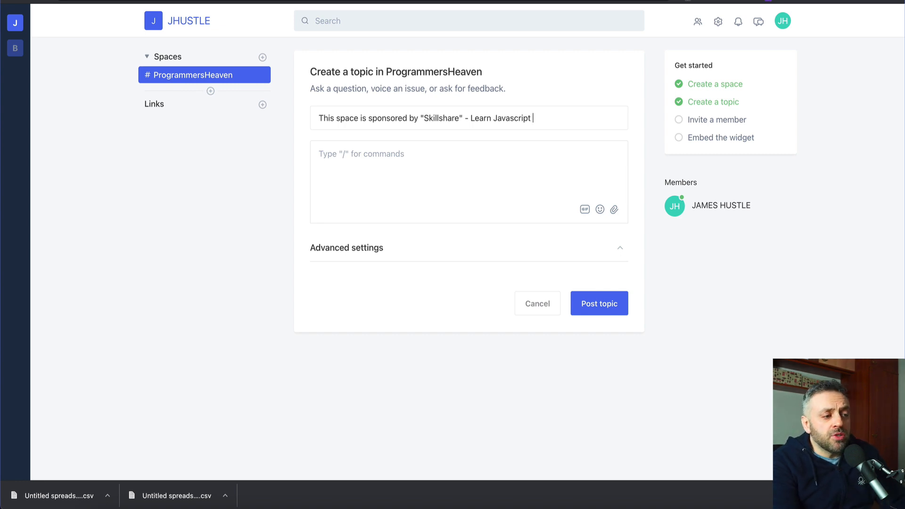
{"action": "type", "text": "at Skillshare"}
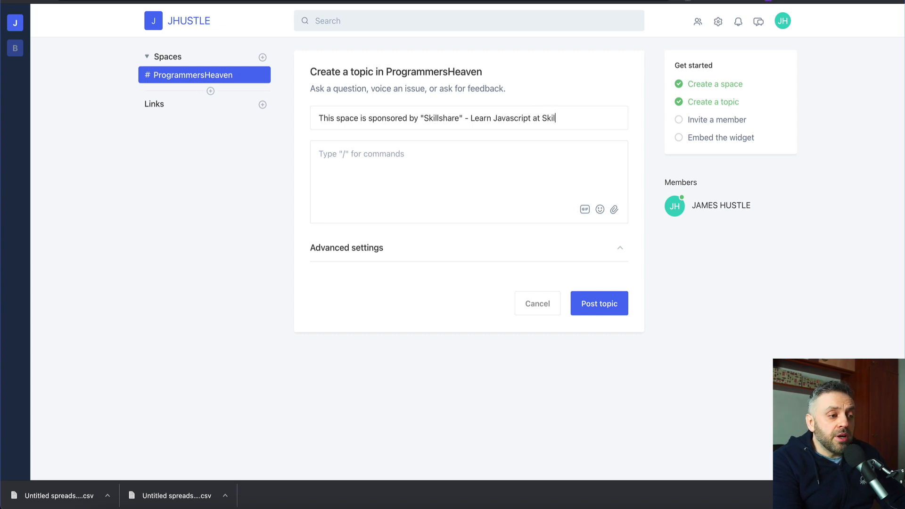
Begin the topic body with "Skillshare is the premier place to learn a new programming skill."
{"action": "left_click", "coordinate": [391, 188]}
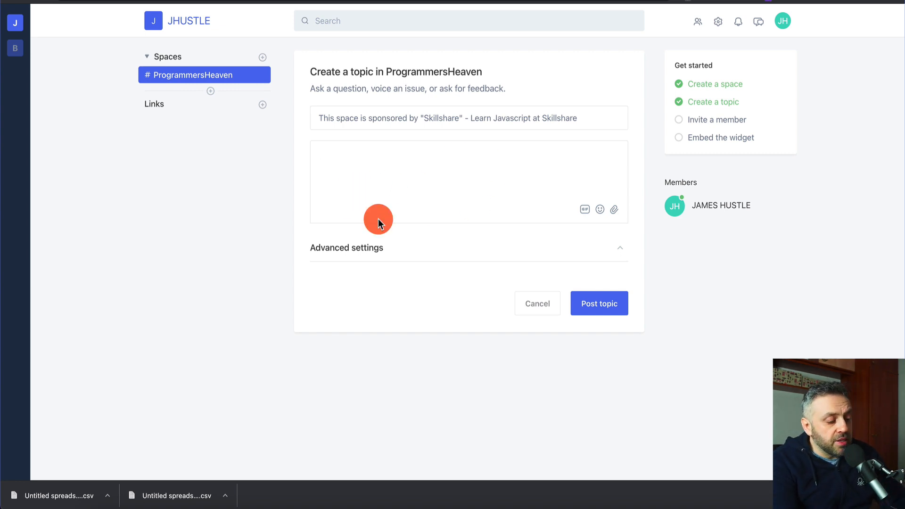
{"action": "type", "text": "Skillshare is th"}
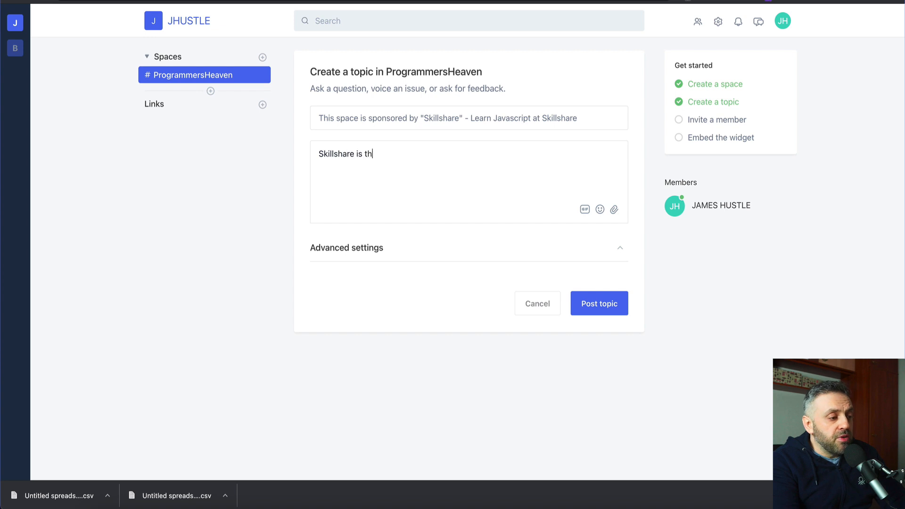
{"action": "type", "text": "e premier place to"}
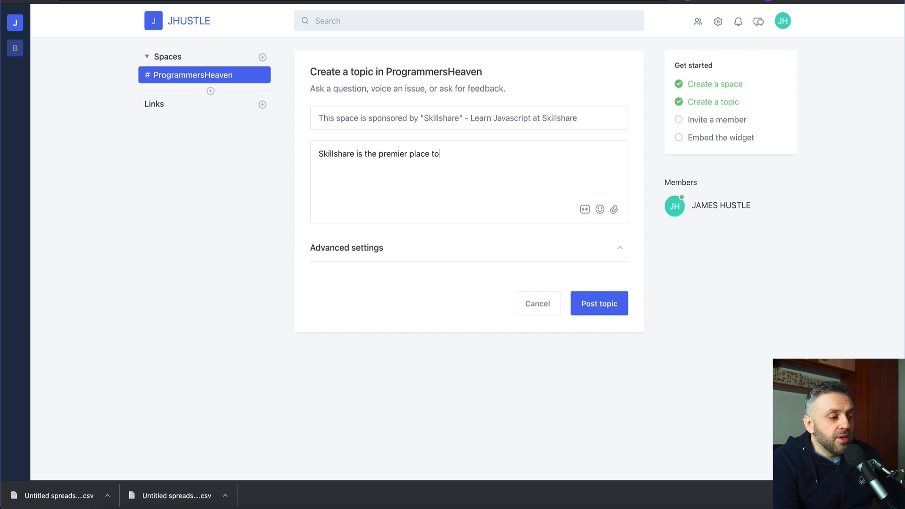
{"action": "type", "text": " learn a new pgoramming"}
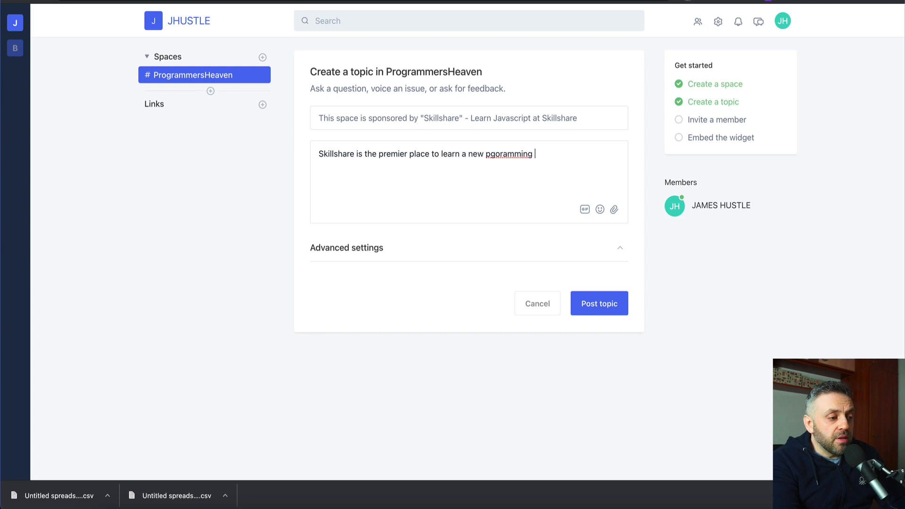
{"action": "key", "text": "alt+BackSpace"}
{"action": "type", "text": "progr"}
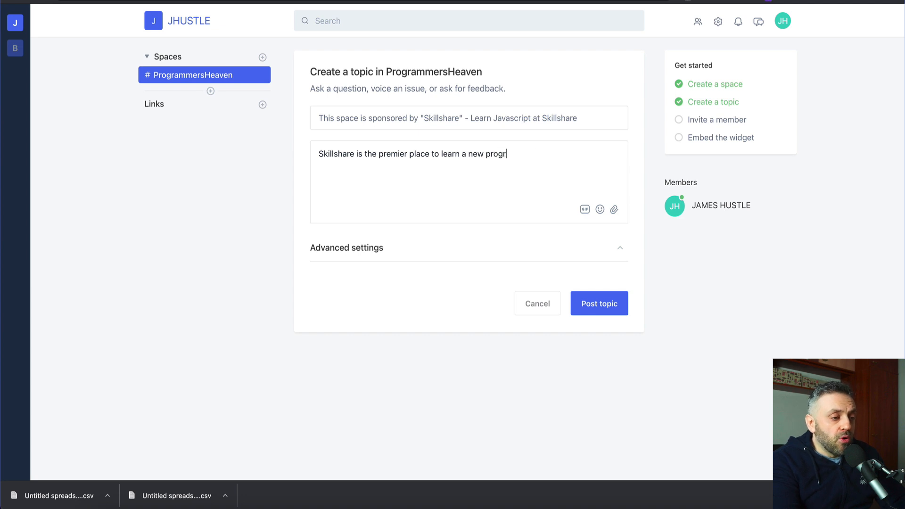
{"action": "type", "text": "amming skill. Learn"}
Continue the body with the sentence "Enroll in hundreds of different programming classes taught by experts."
{"action": "key", "text": "alt+BackSpace"}
{"action": "type", "text": "Enrol"}
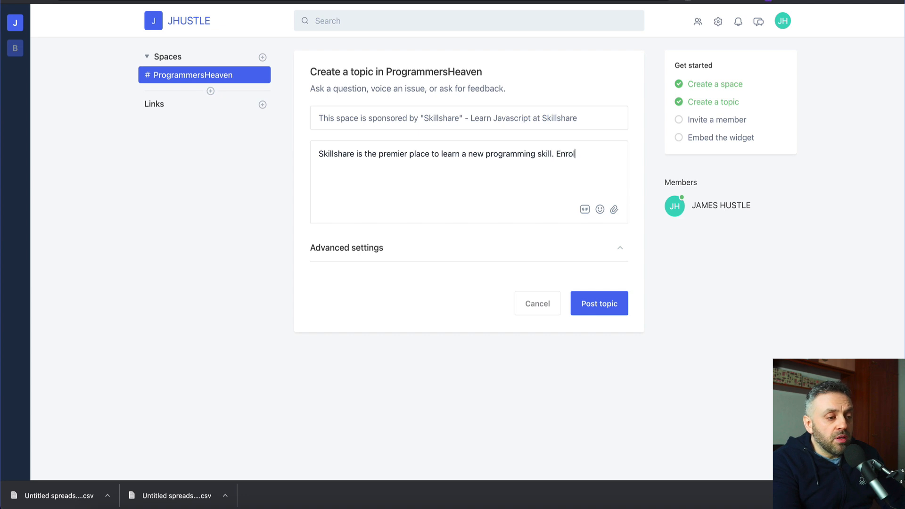
{"action": "type", "text": "l in hundreds of differ"}
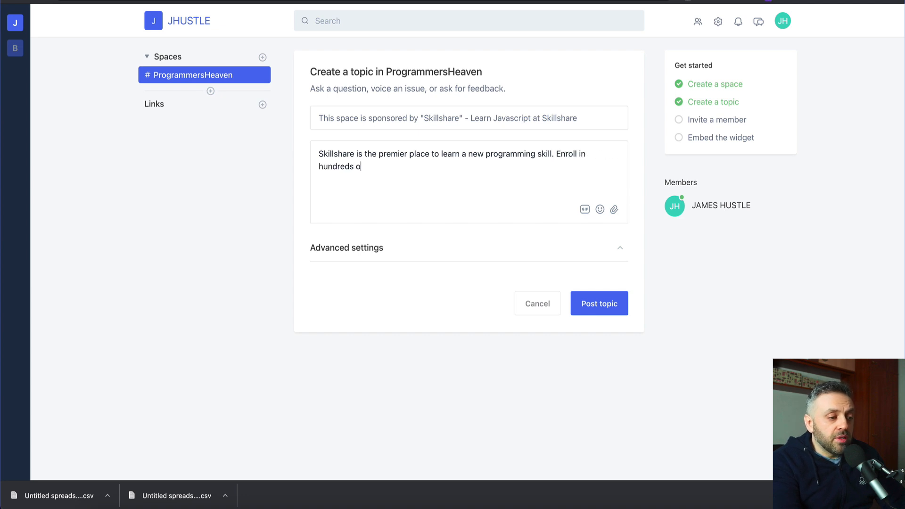
{"action": "type", "text": "ogra"}
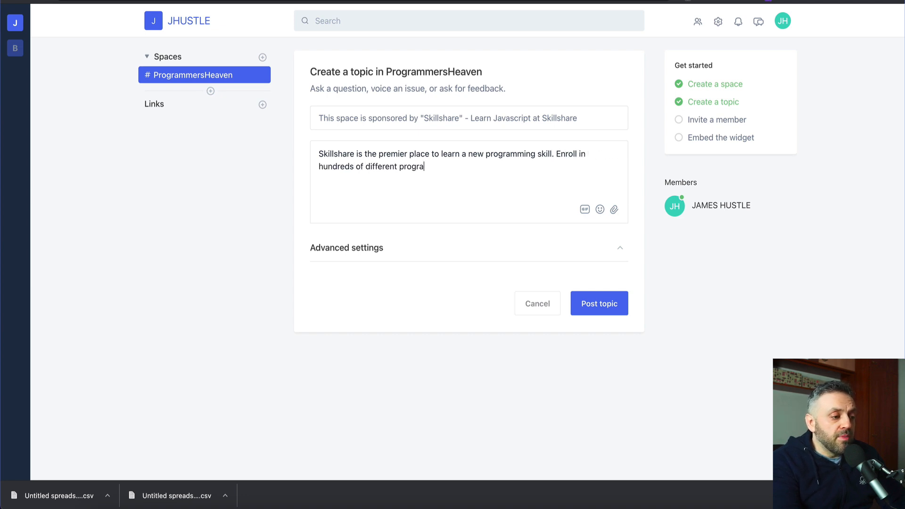
{"action": "type", "text": "mming classes "}
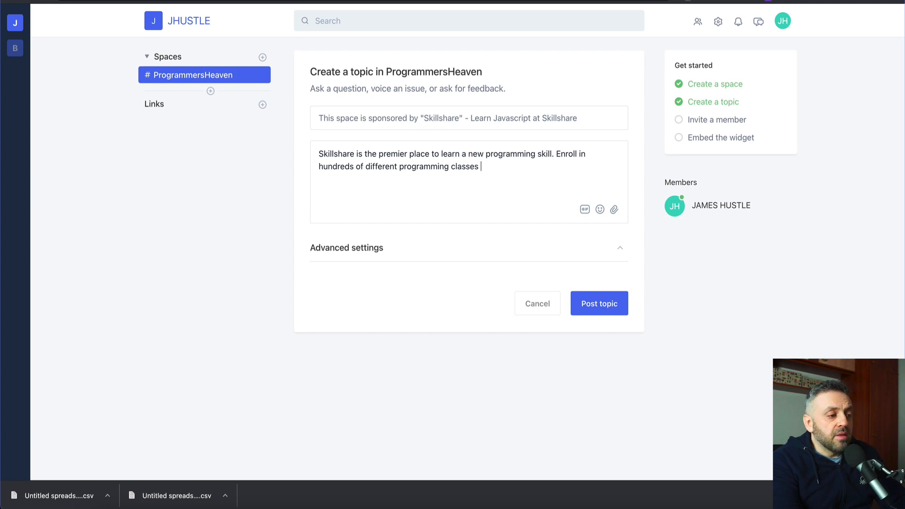
{"action": "type", "text": "taught by experts."}
Add a separate closing paragraph to the body reading "Join here - [AFF LINK]"
{"action": "key", "text": "Return"}
{"action": "key", "text": "Return"}
{"action": "type", "text": "Join he"}
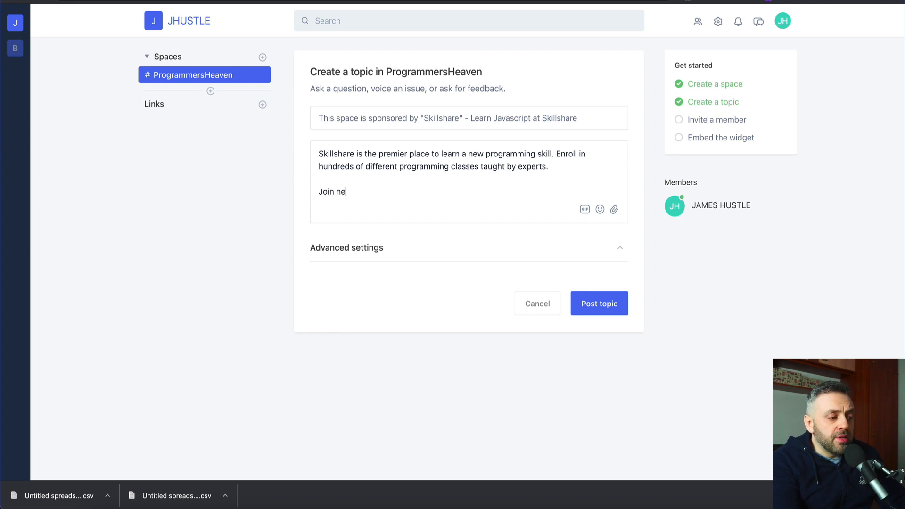
{"action": "type", "text": "re - [AFF LINK]"}
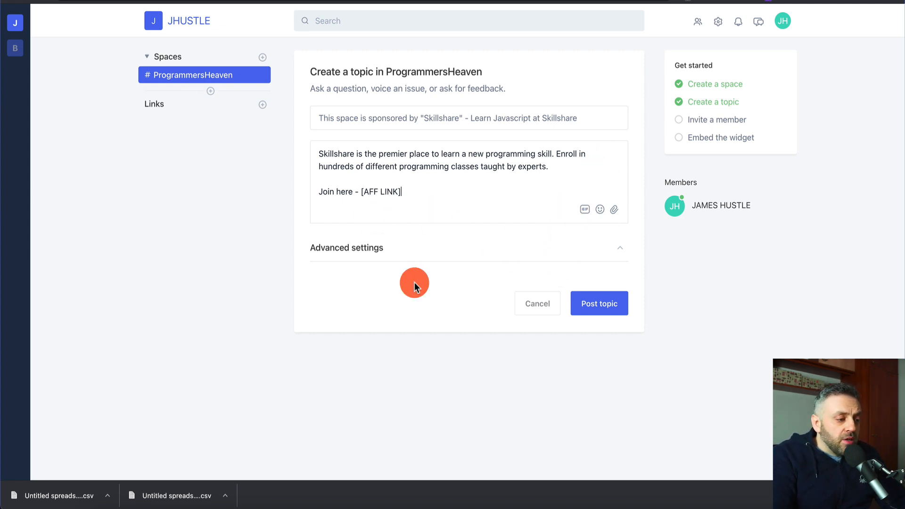
Check the advanced settings of the sponsored topic and post it to the ProgrammersHeaven space
{"action": "left_click", "coordinate": [616, 257]}
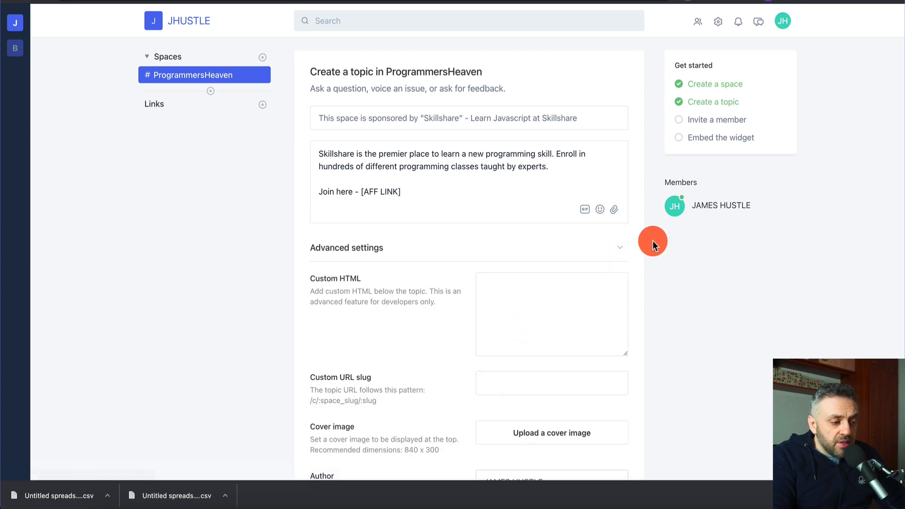
{"action": "left_click", "coordinate": [629, 245]}
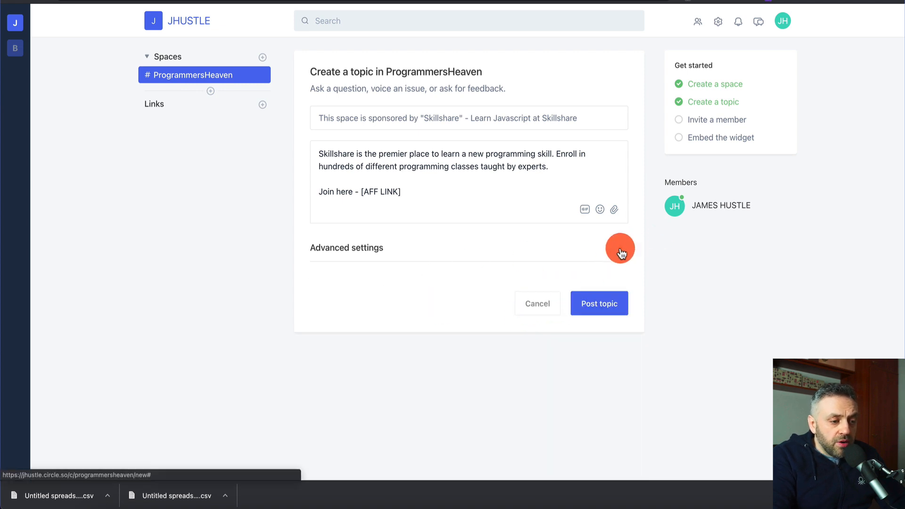
{"action": "left_click", "coordinate": [603, 298]}
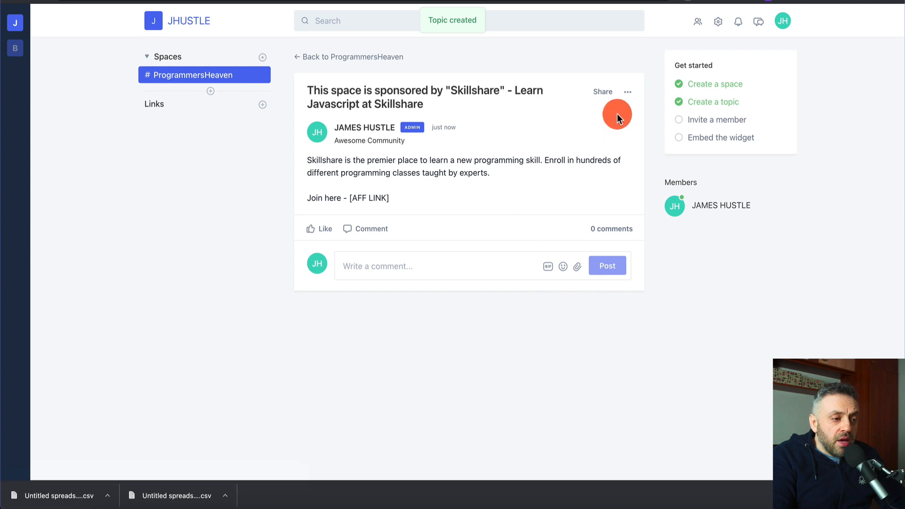
Pin the Skillshare topic to the top of the space and return to the ProgrammersHeaven topic list
{"action": "left_click", "coordinate": [630, 94]}
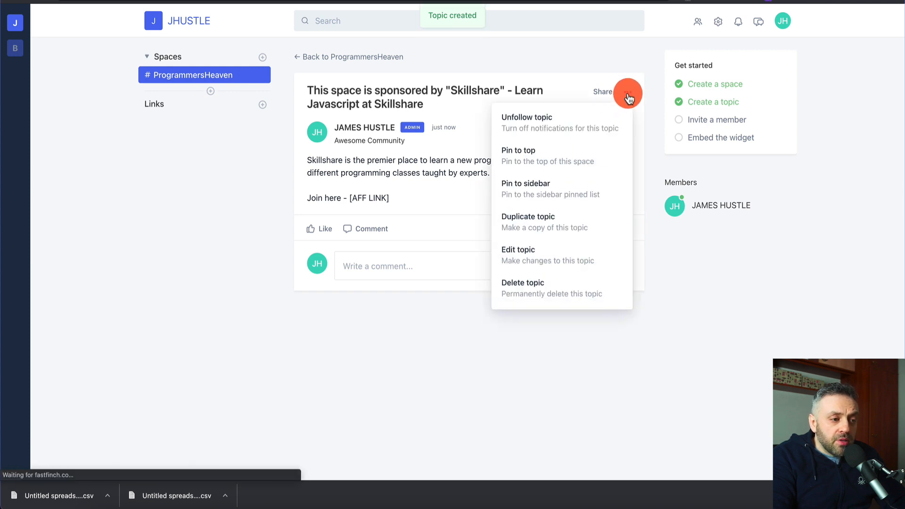
{"action": "left_click", "coordinate": [536, 165]}
{"action": "left_click", "coordinate": [298, 56]}
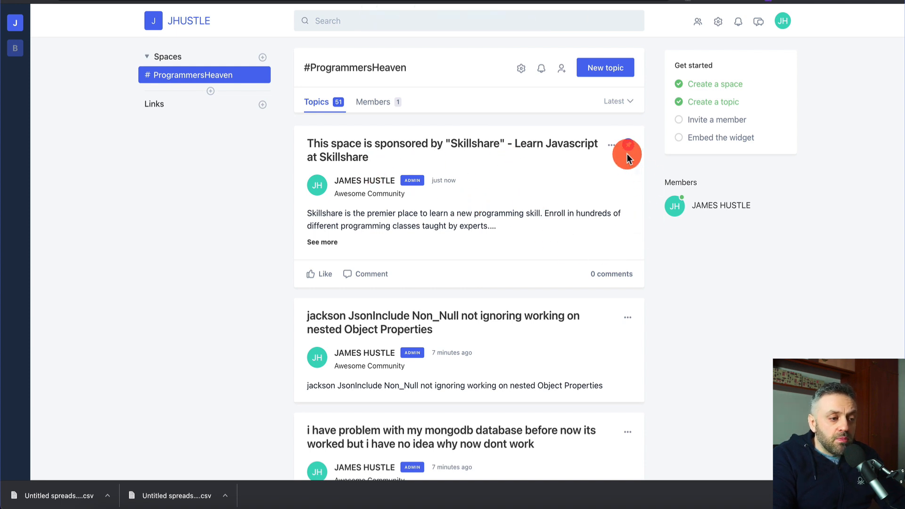
Examine the available options for the pinned Skillshare topic and expand its full text in the list
{"action": "left_click", "coordinate": [611, 146]}
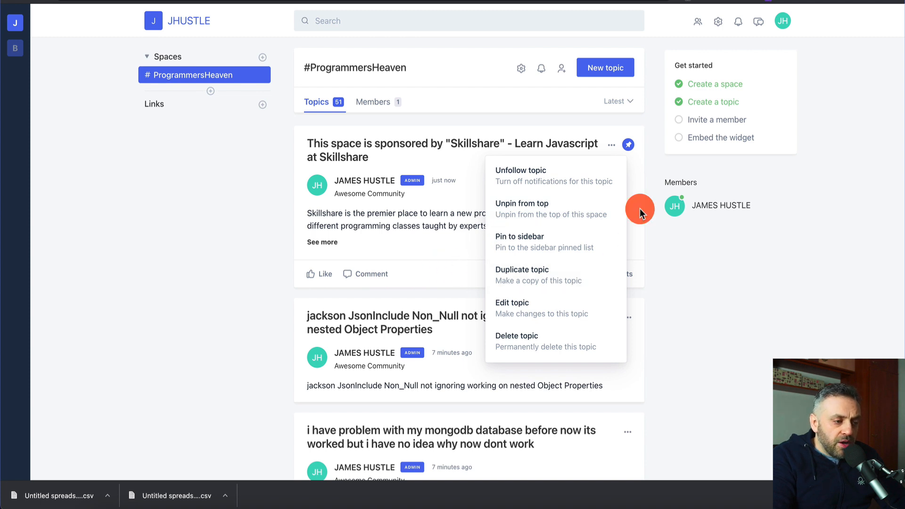
{"action": "left_click", "coordinate": [649, 254]}
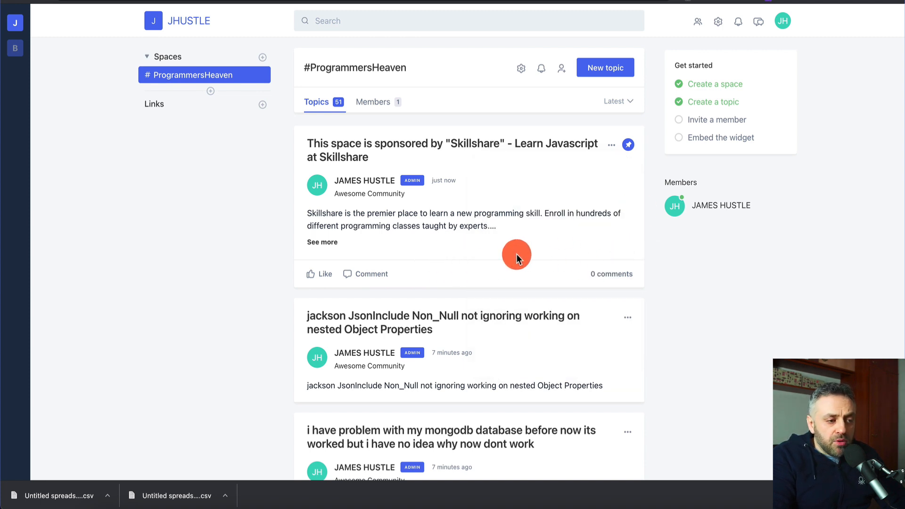
{"action": "left_click", "coordinate": [635, 230]}
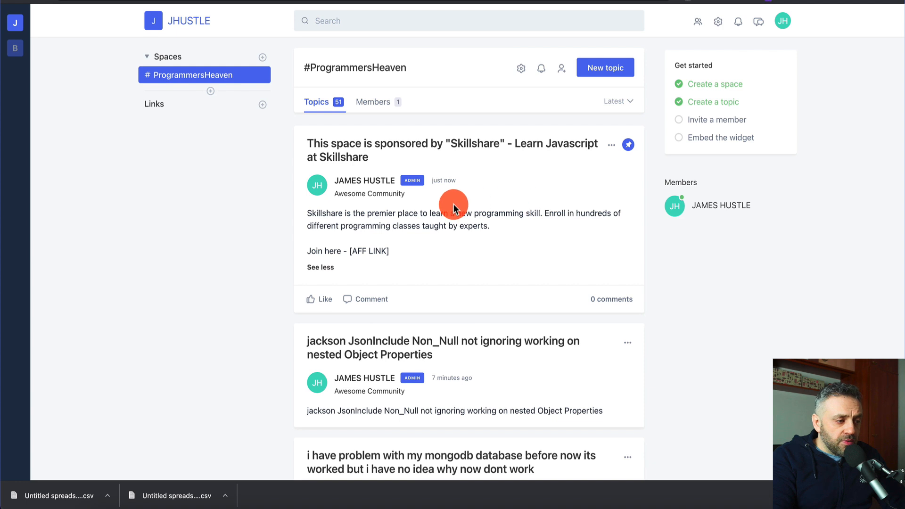